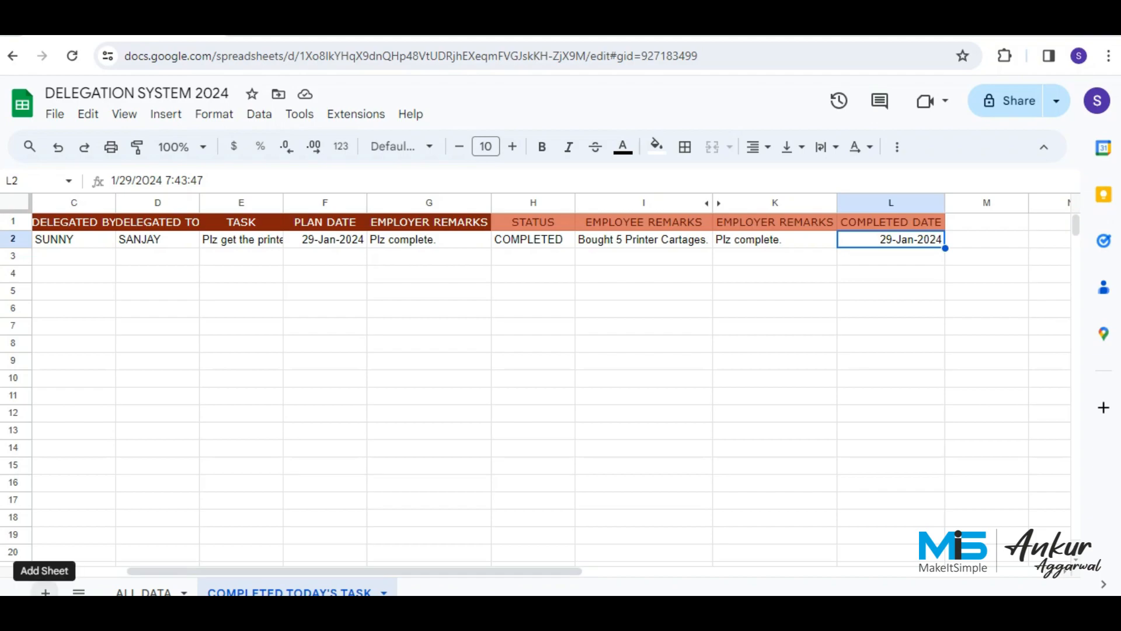
- Add a new sheet and name it ALL PENDING TASKS EMPL AND OWNERS
click(45, 591)
double_click(425, 592)
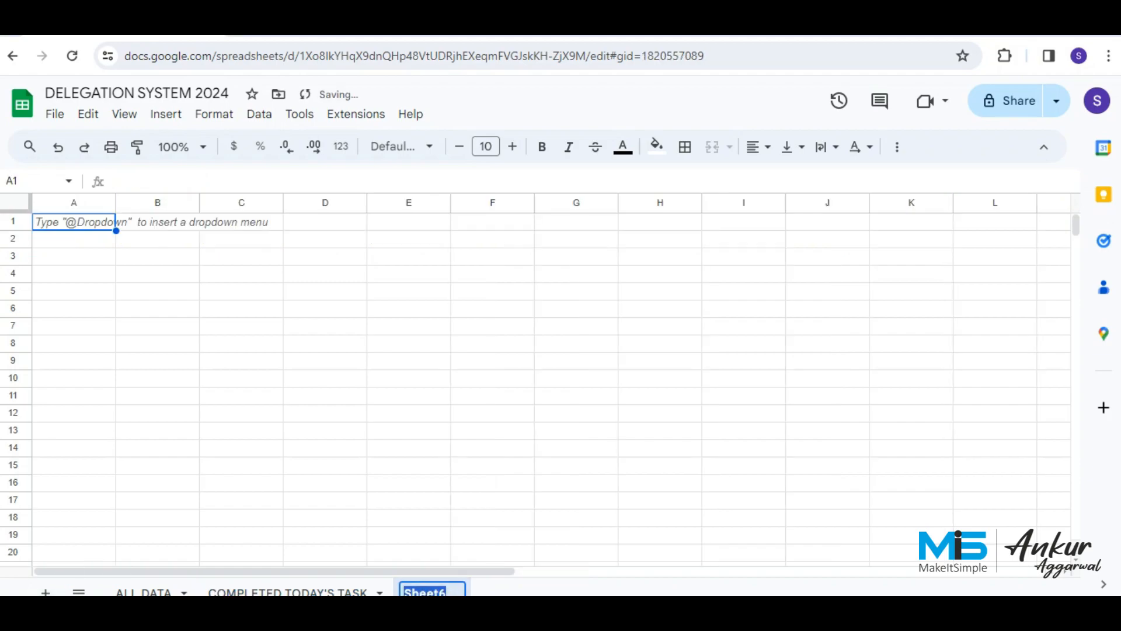
text(ALL PENDING)
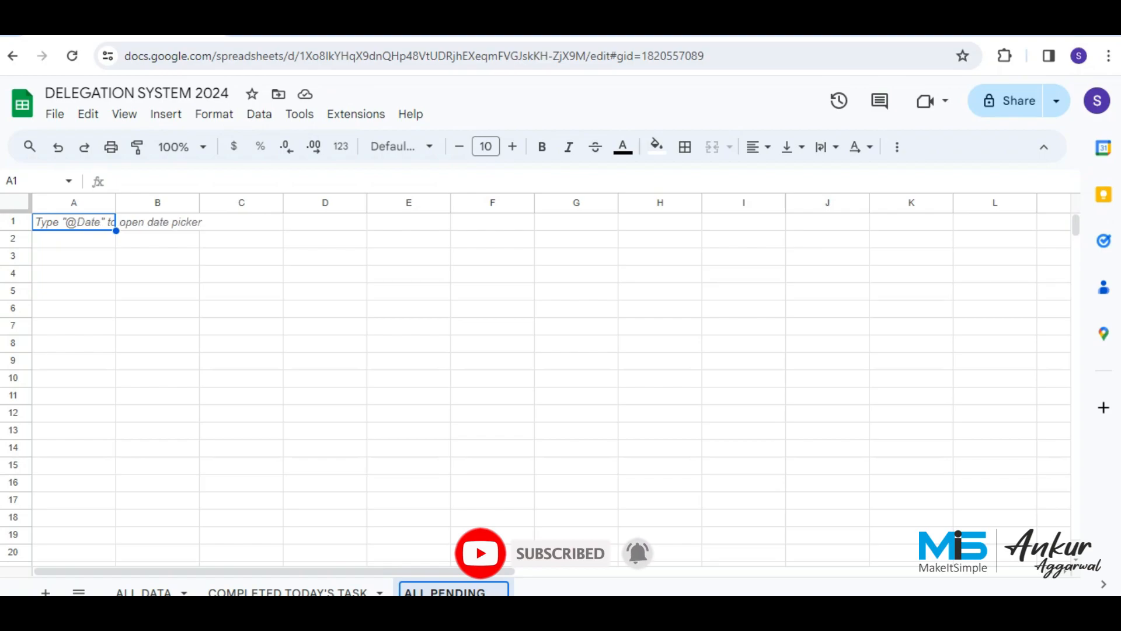
text( TASK)
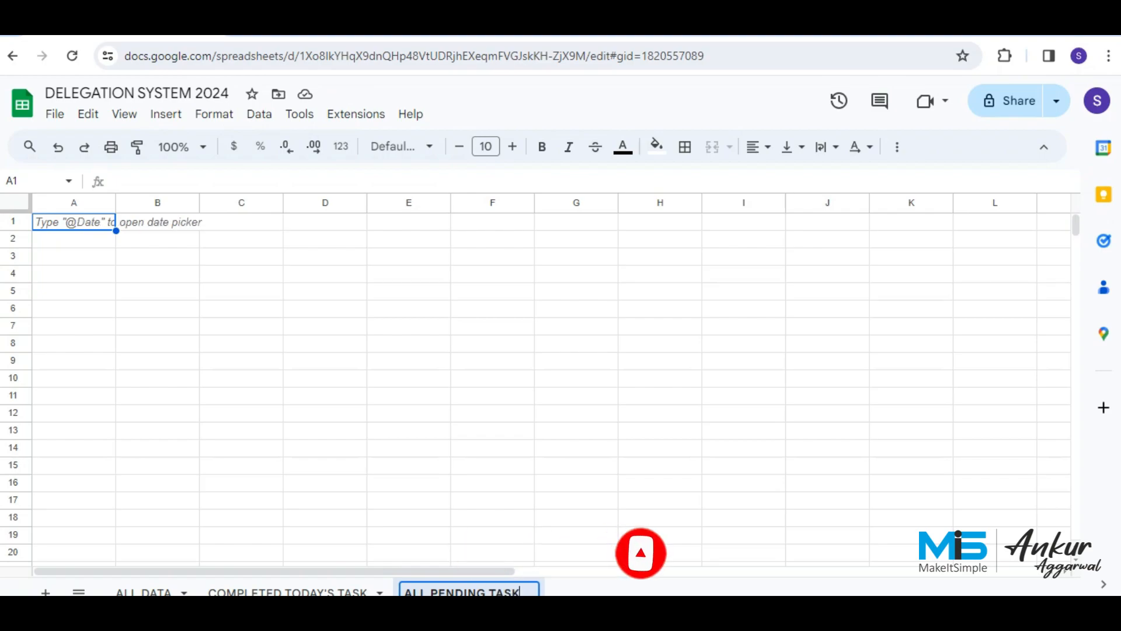
text(S)
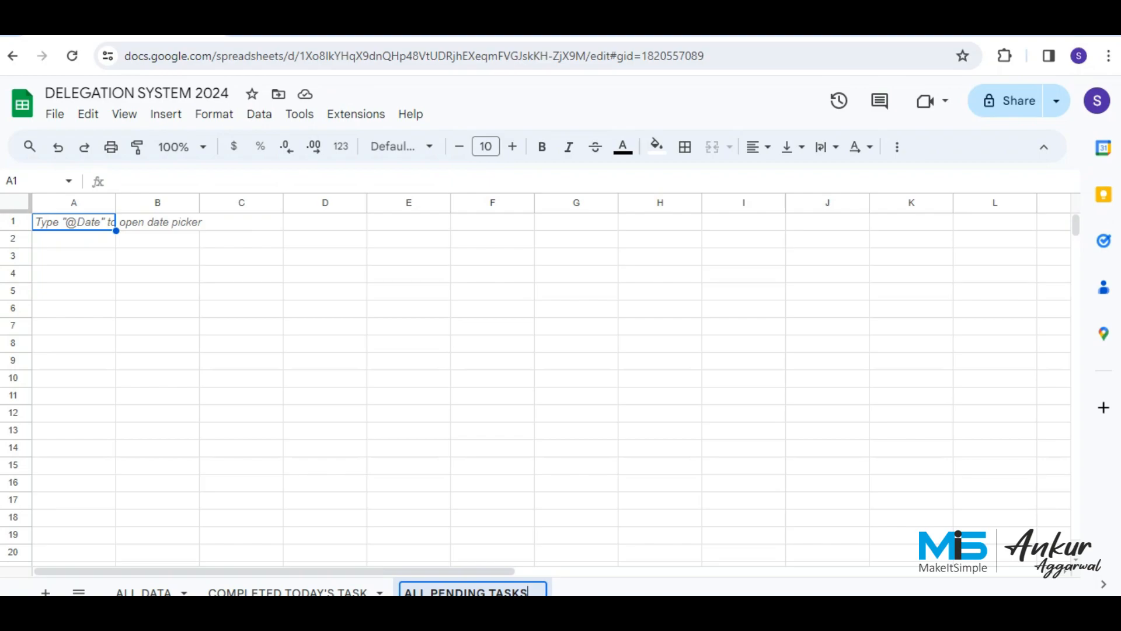
text( EMPL AND)
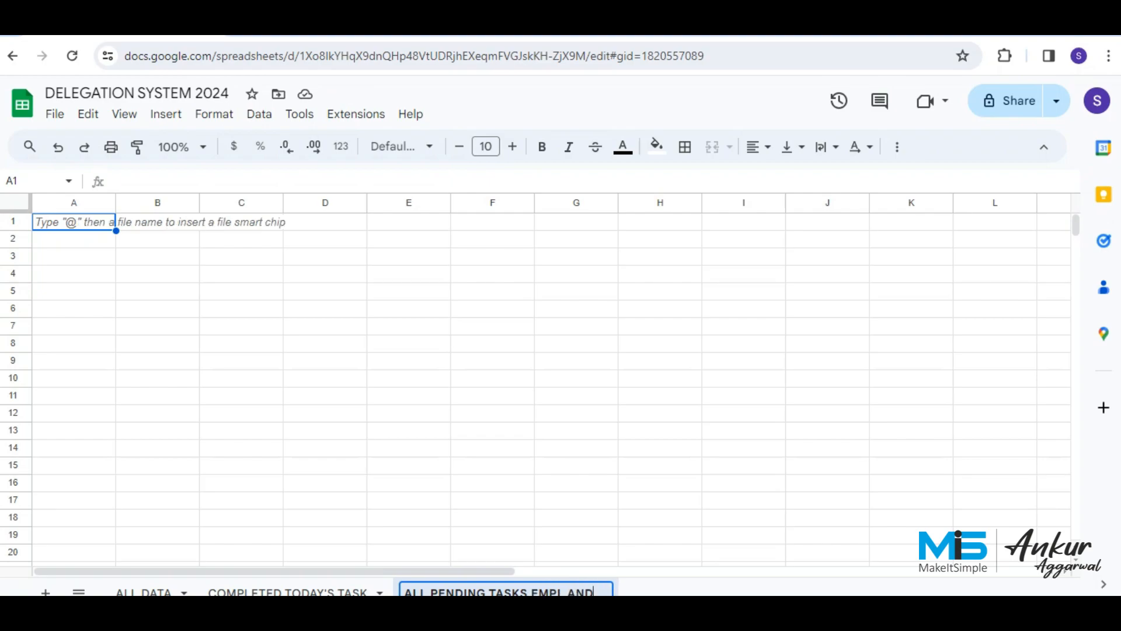
text( OWNERS)
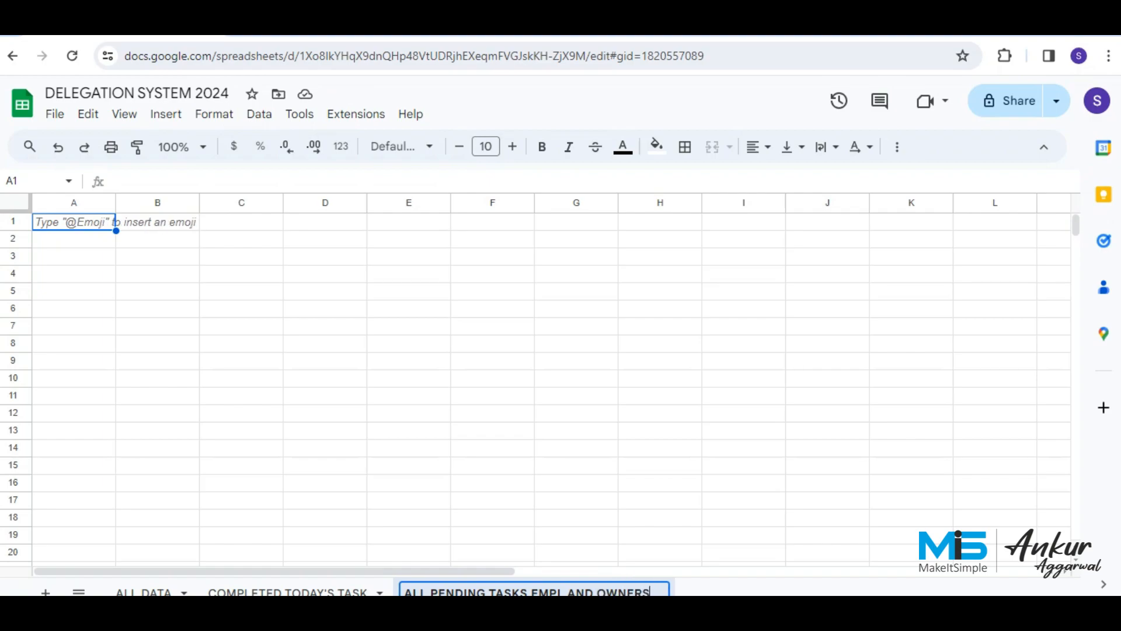
key(Return)
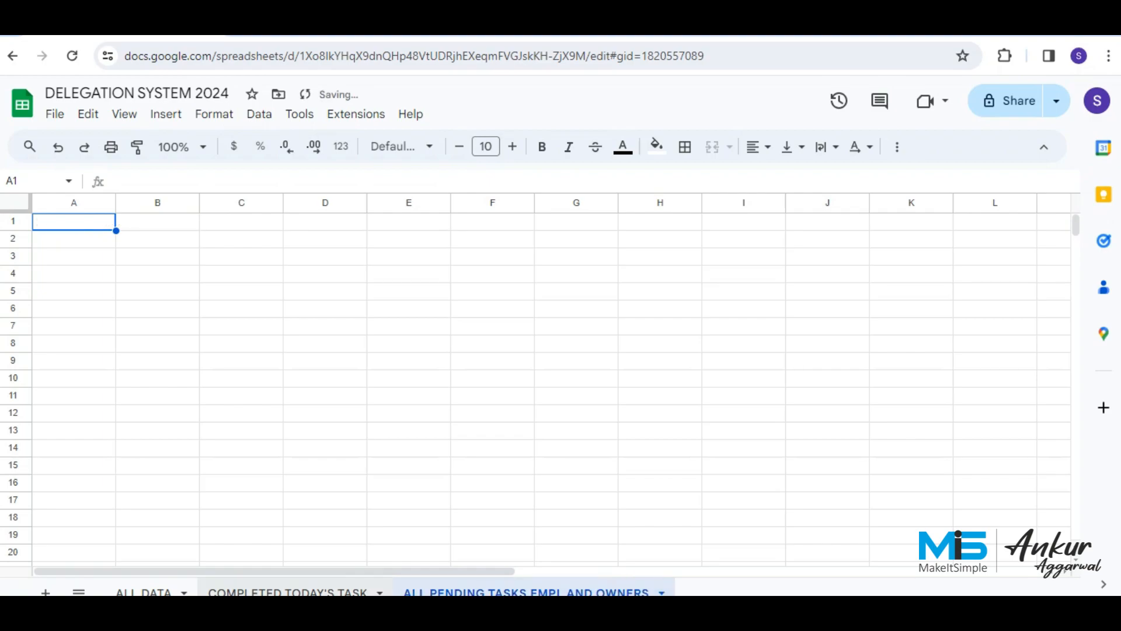
- Copy the header row of the ALL DATA sheet into row 1 of the new pending tasks sheet as values only
click(143, 590)
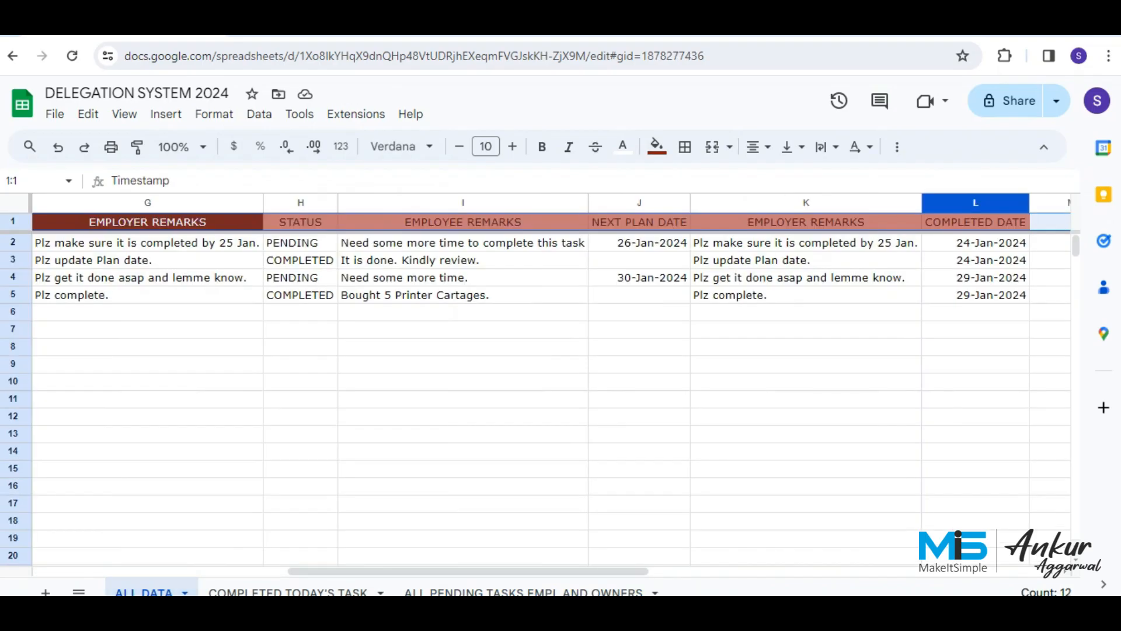
click(147, 295)
click(13, 222)
key(ctrl+c)
click(525, 591)
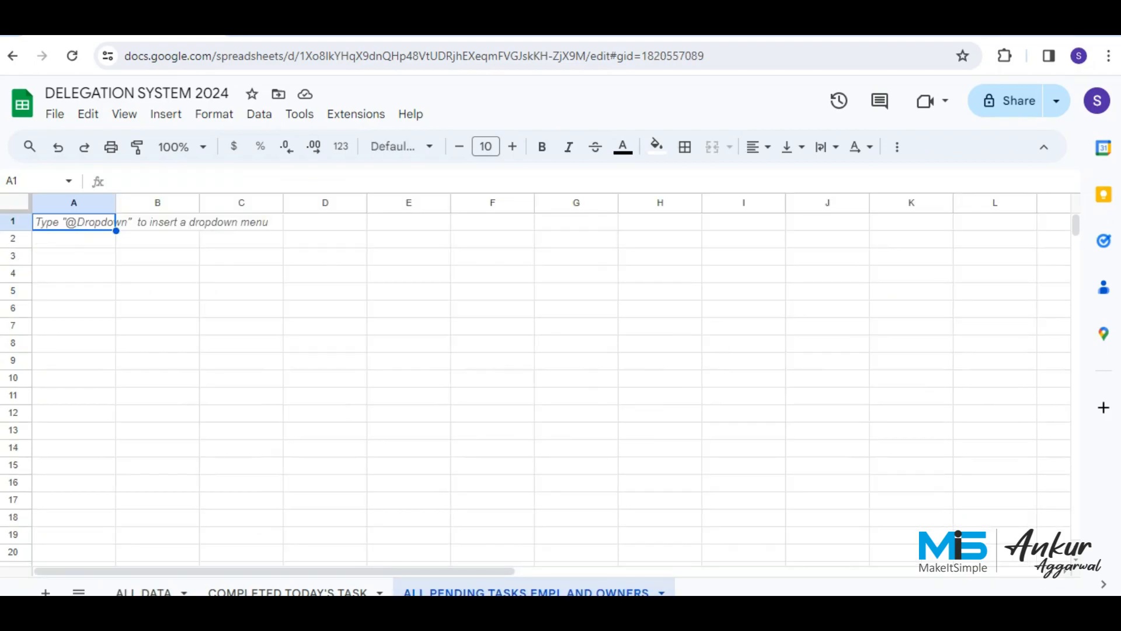
key(ctrl+v)
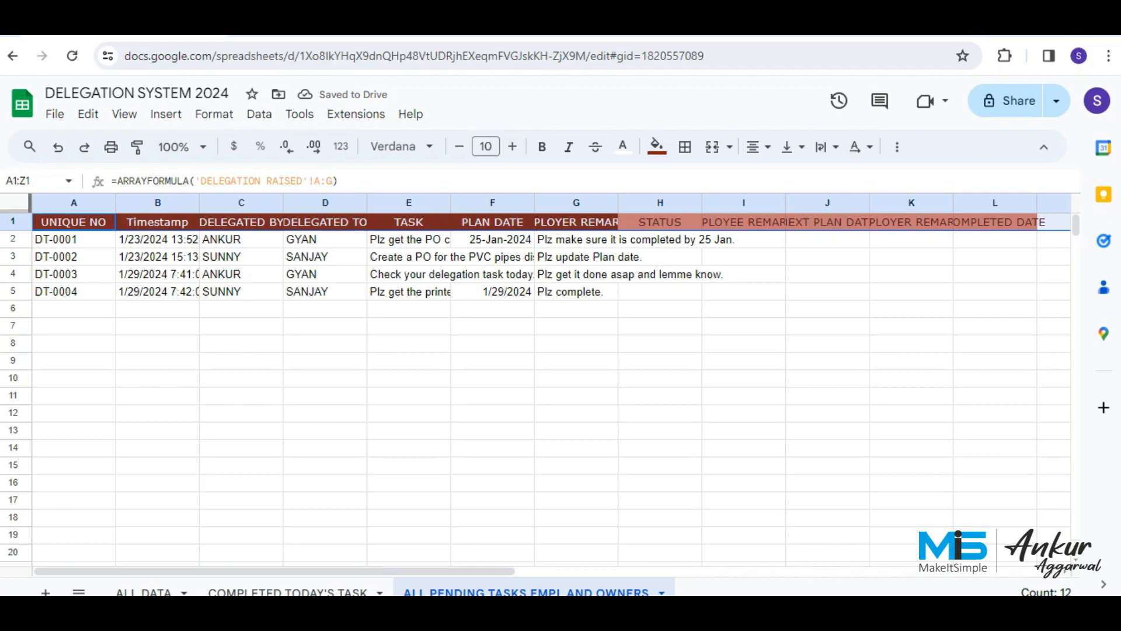
click(13, 222)
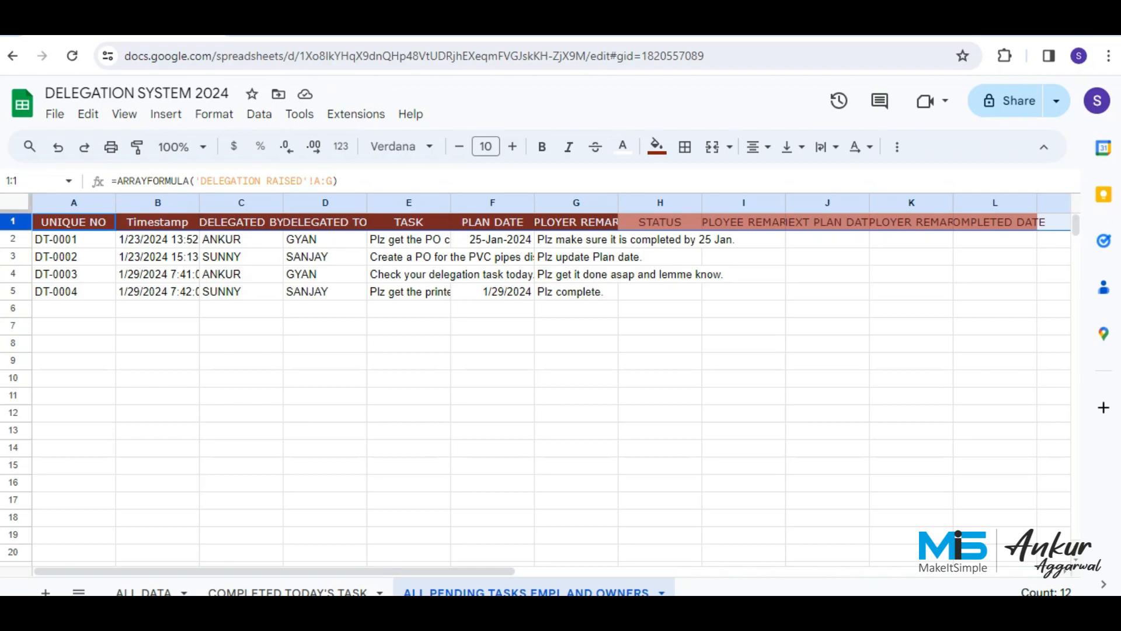
key(ctrl+shift+v)
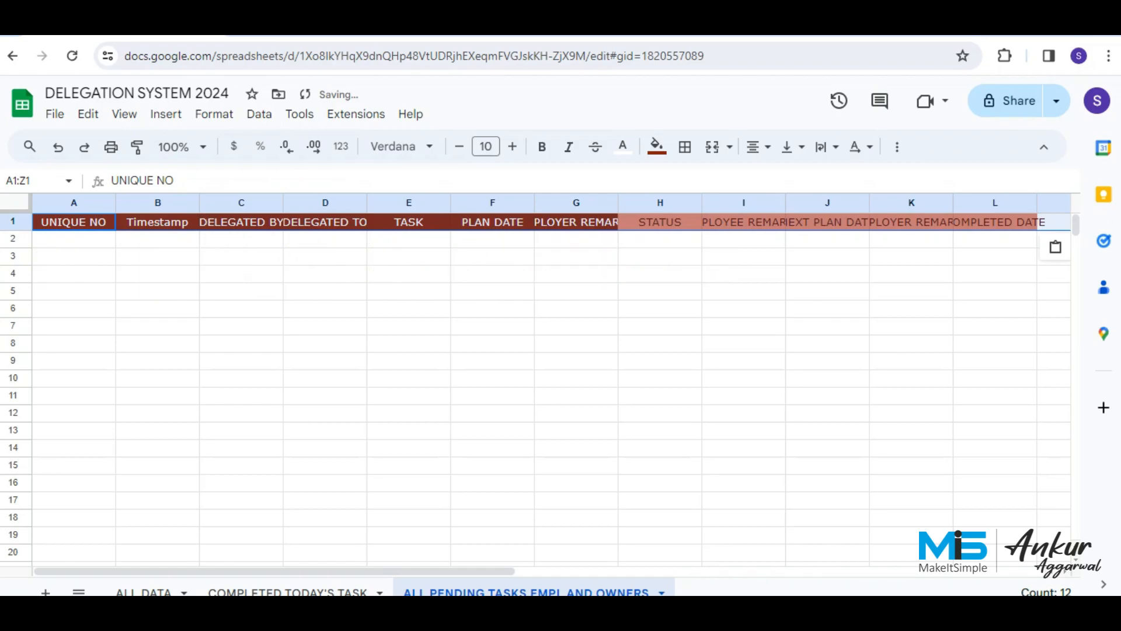
- Format the whole header row with the dark red-brown fill and white text, and fit columns G and I to their headings
click(13, 222)
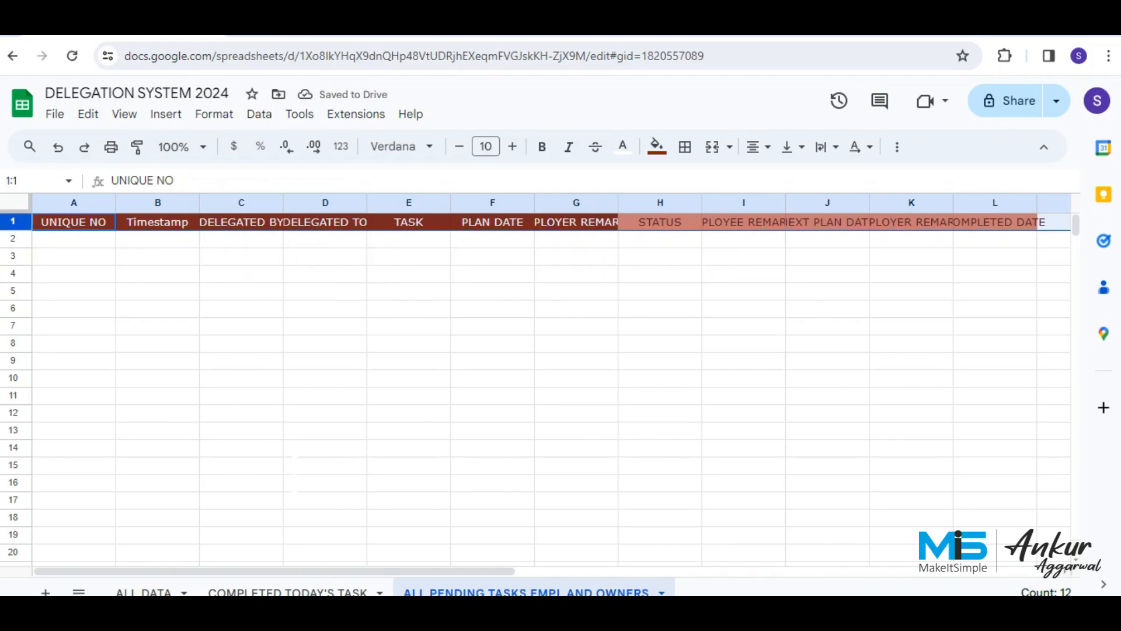
click(656, 146)
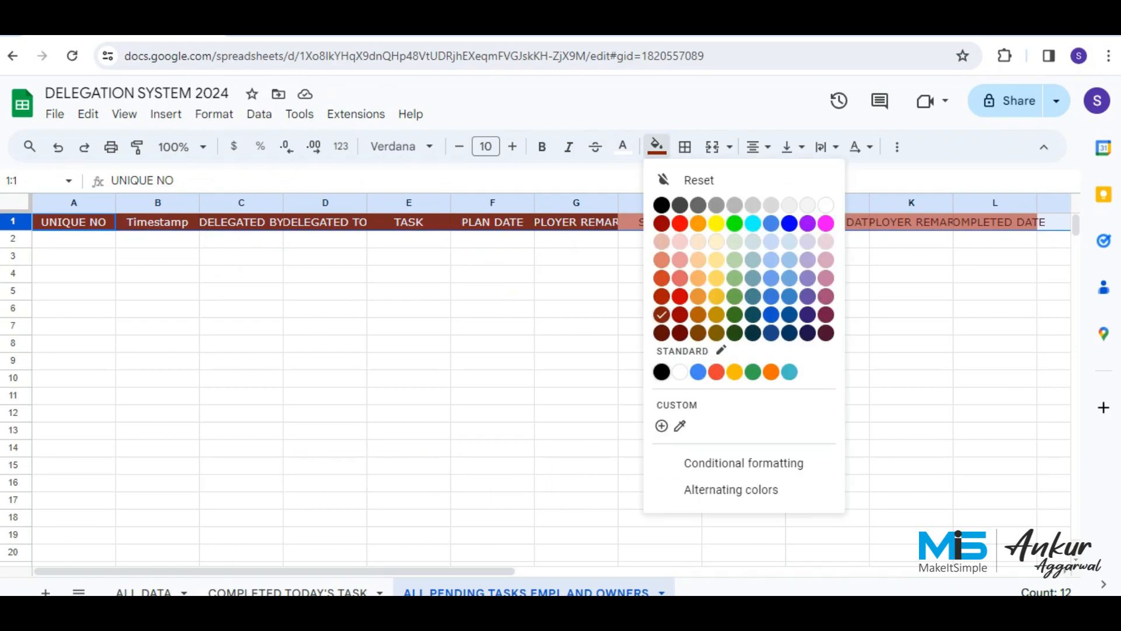
click(661, 314)
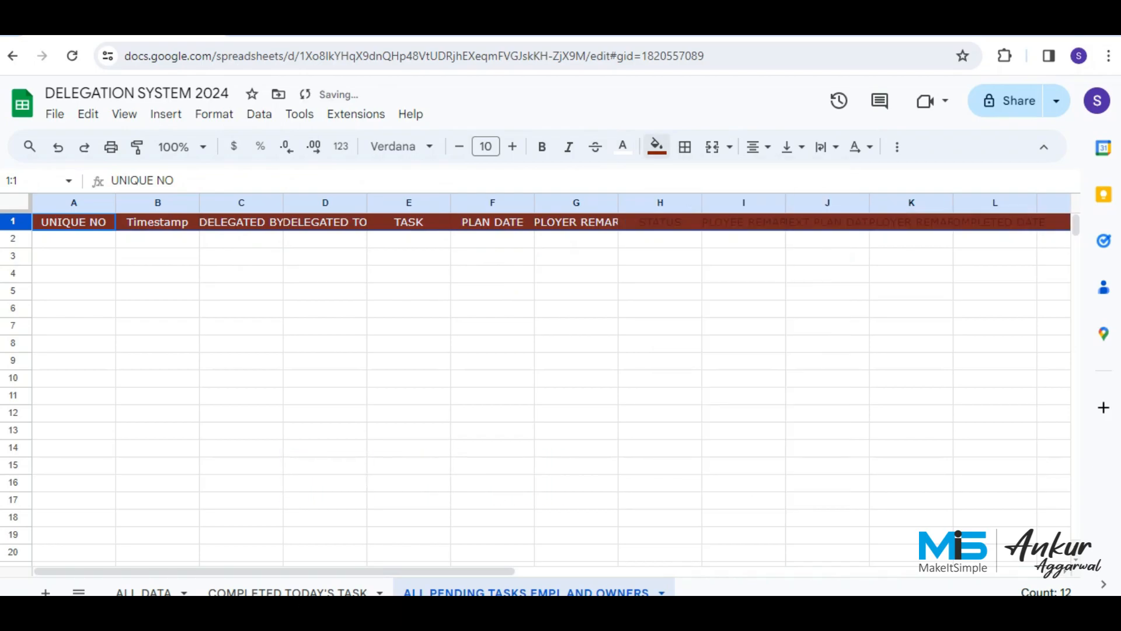
click(622, 146)
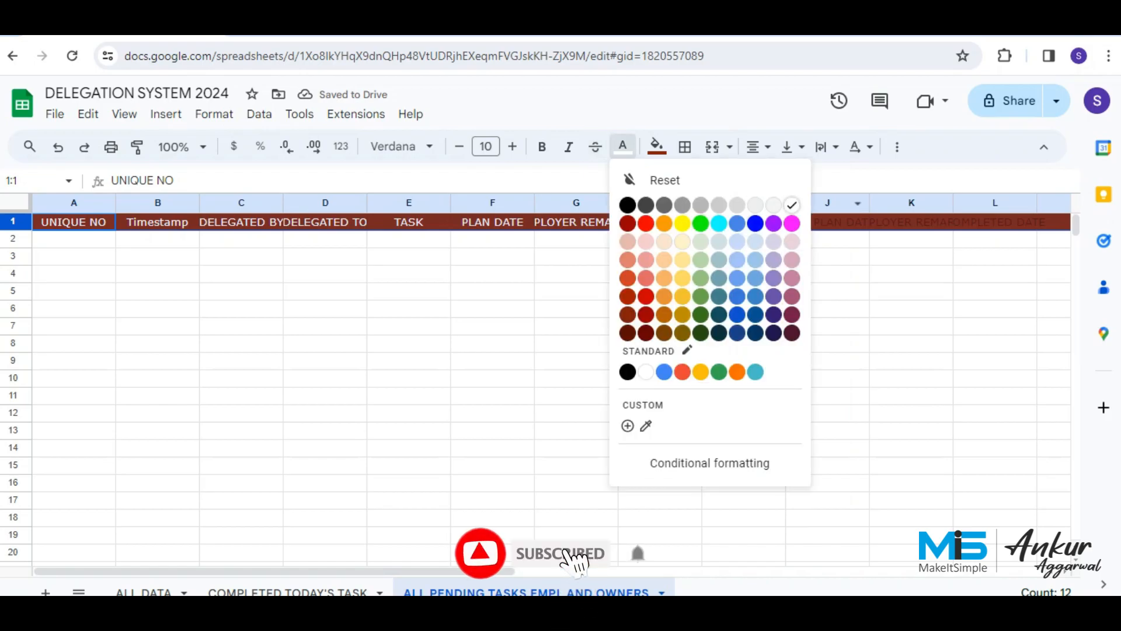
click(791, 205)
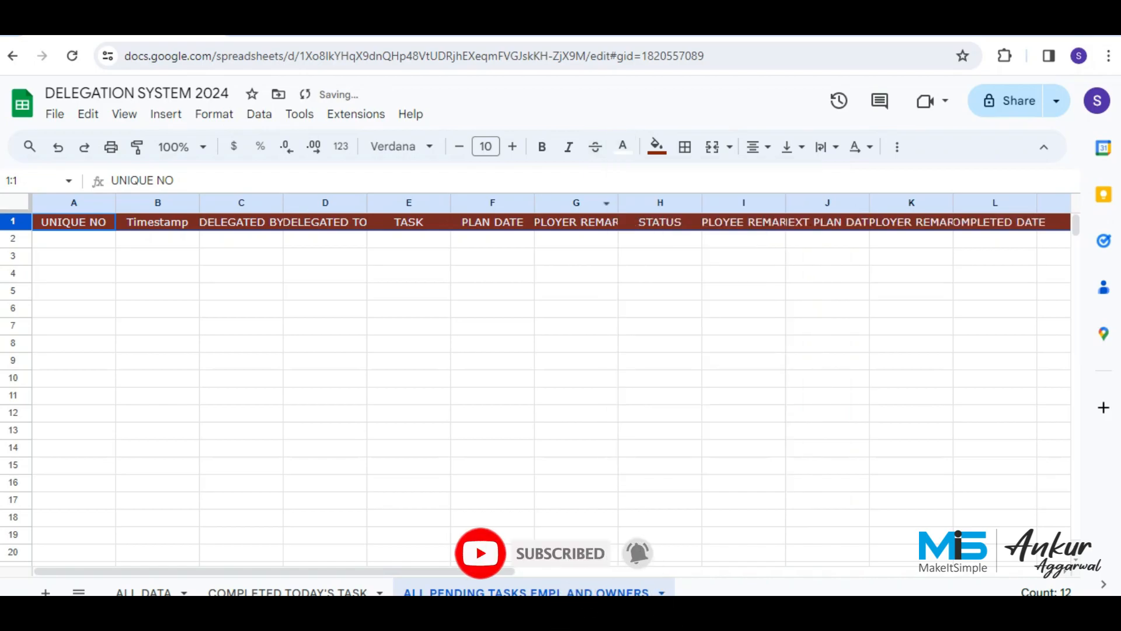
double_click(618, 202)
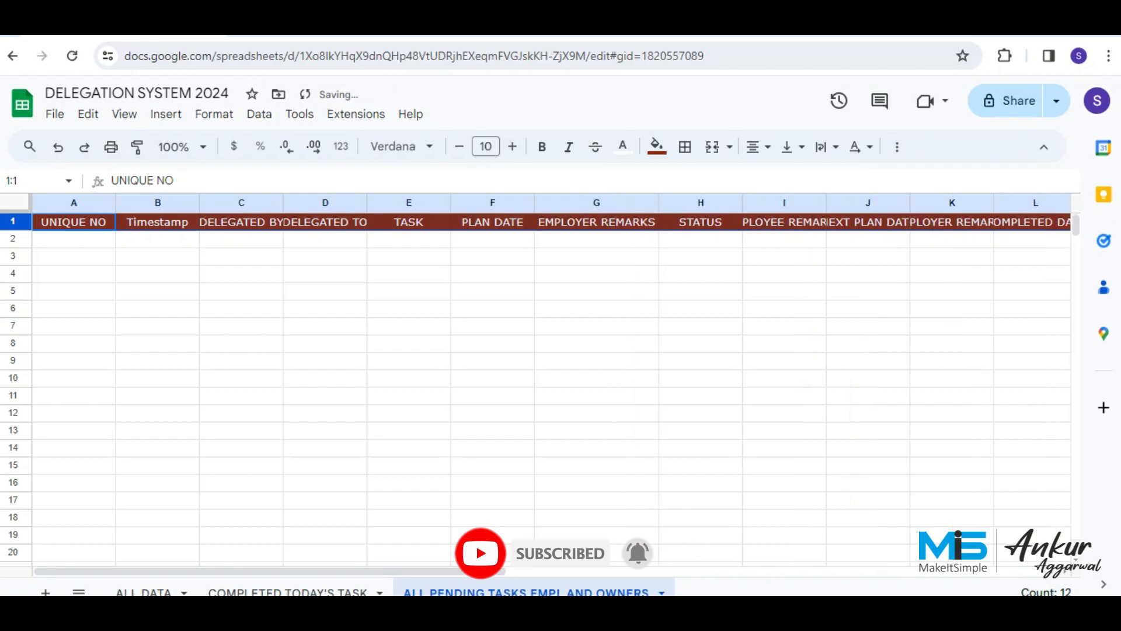
double_click(825, 203)
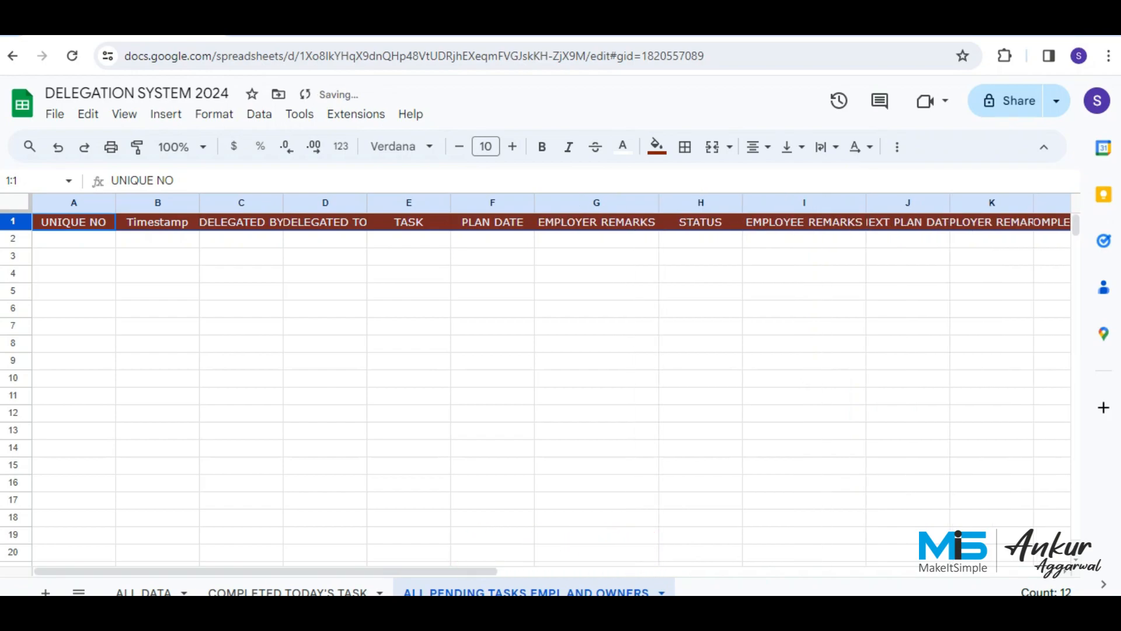
- Start a FILTER formula in cell A2 of the pending tasks sheet with 'ALL DATA'!A:L as its range
click(73, 239)
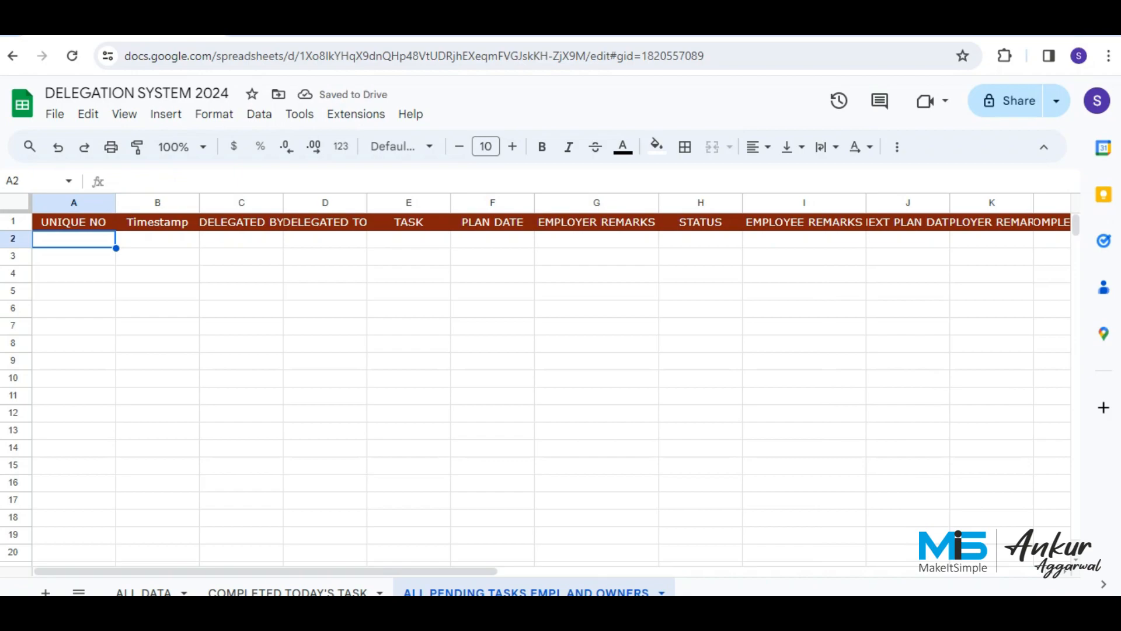
text(=)
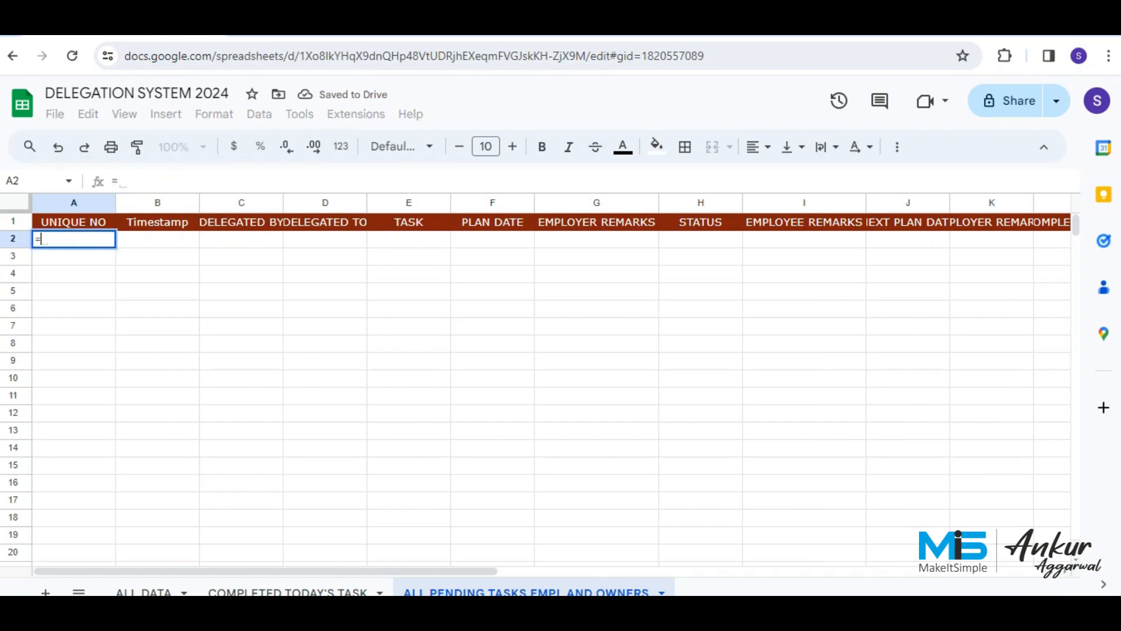
text(GIL)
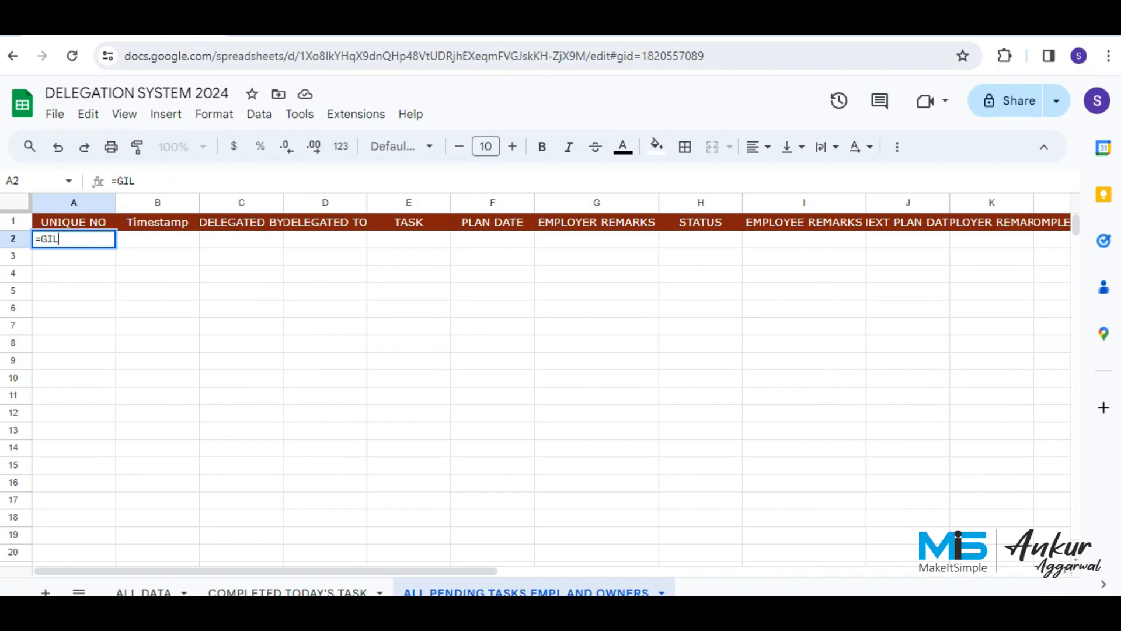
key(BackSpace)
key(BackSpace)
key(BackSpace)
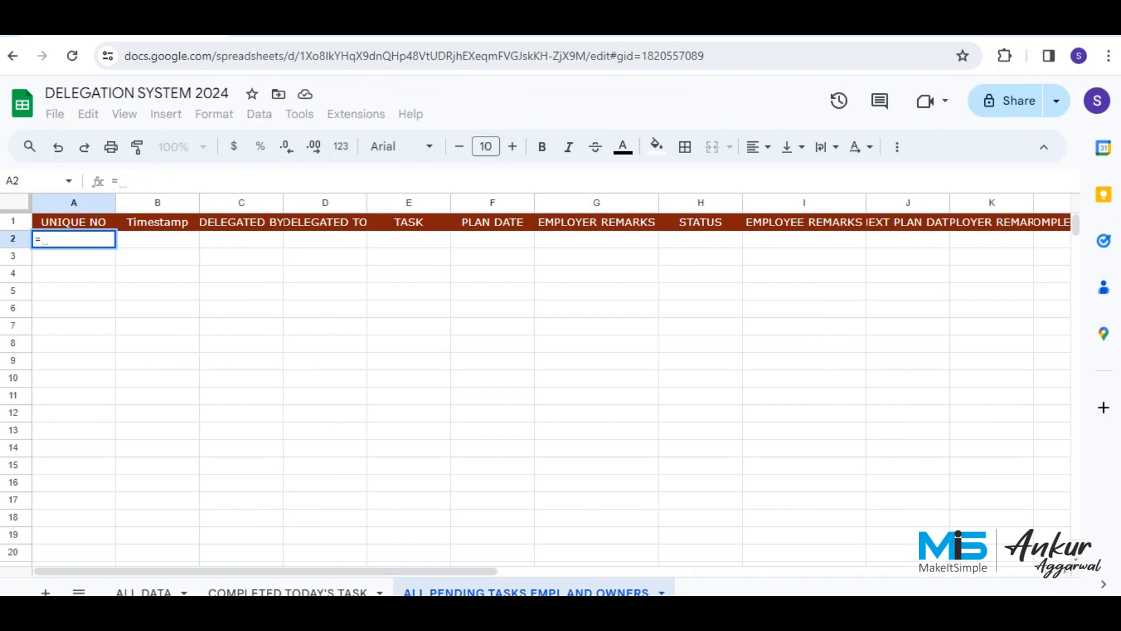
text(FILTER()
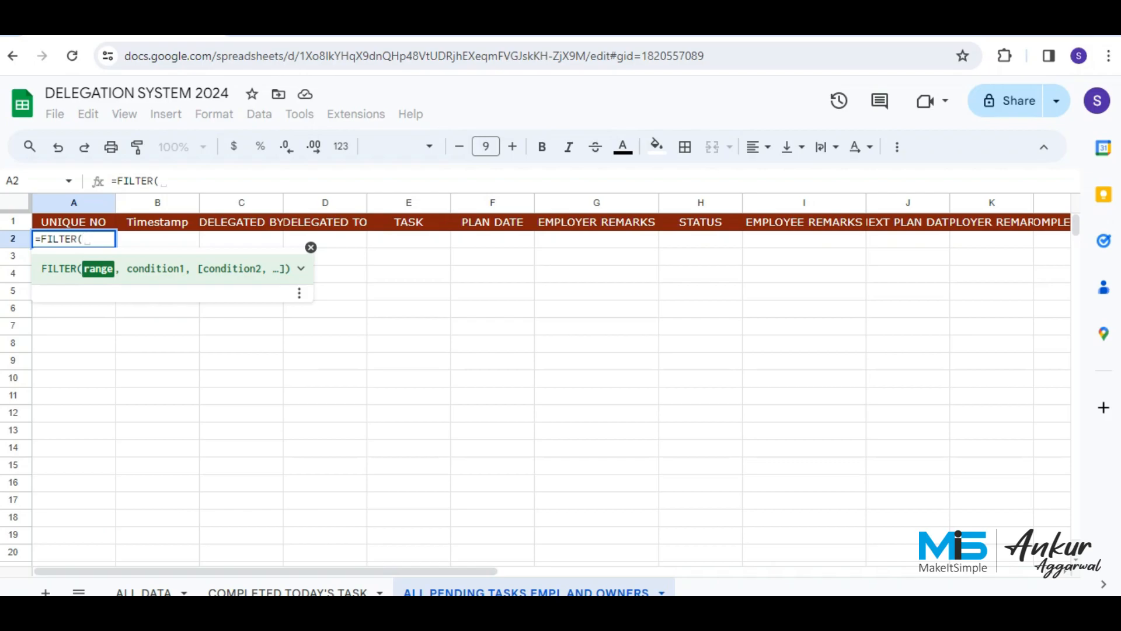
click(144, 591)
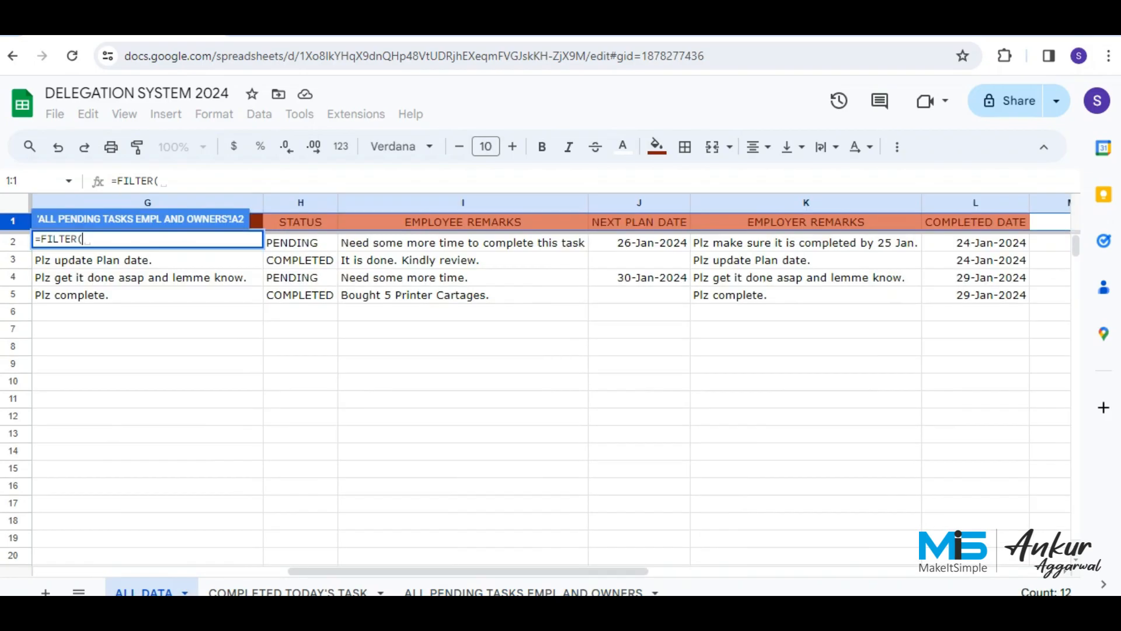
click(147, 202)
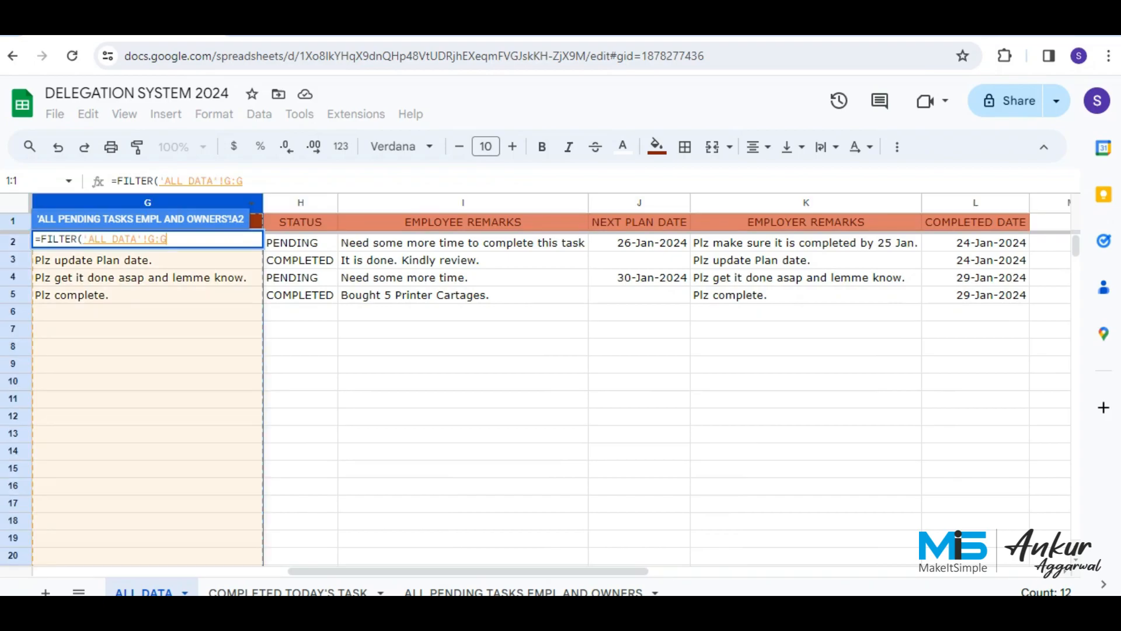
key(BackSpace)
key(BackSpace)
key(BackSpace)
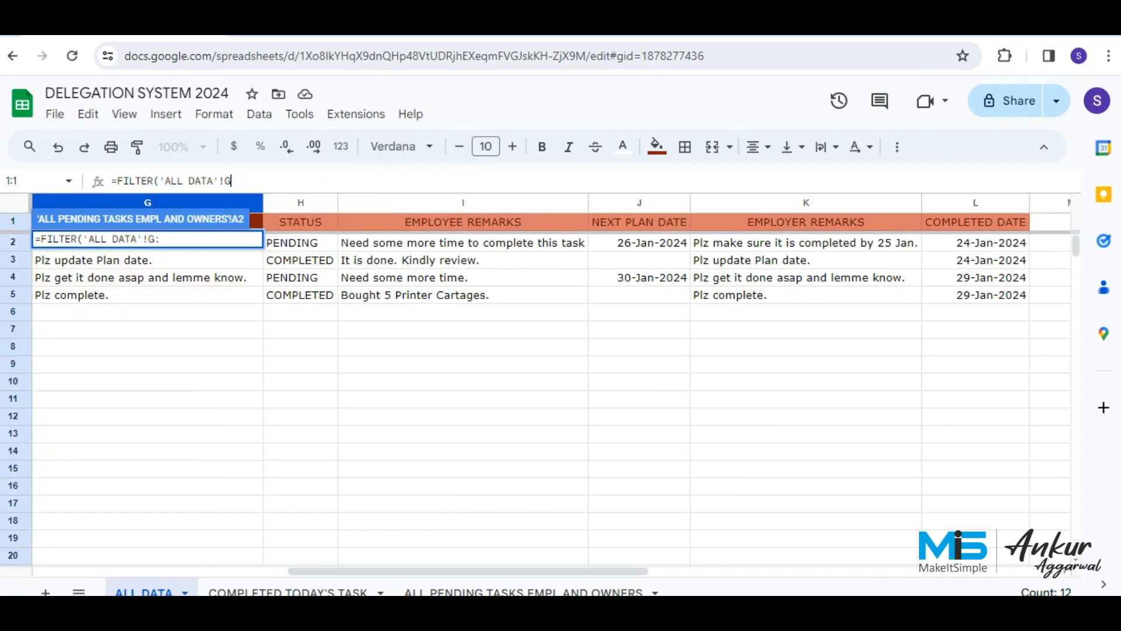
text(A:L,)
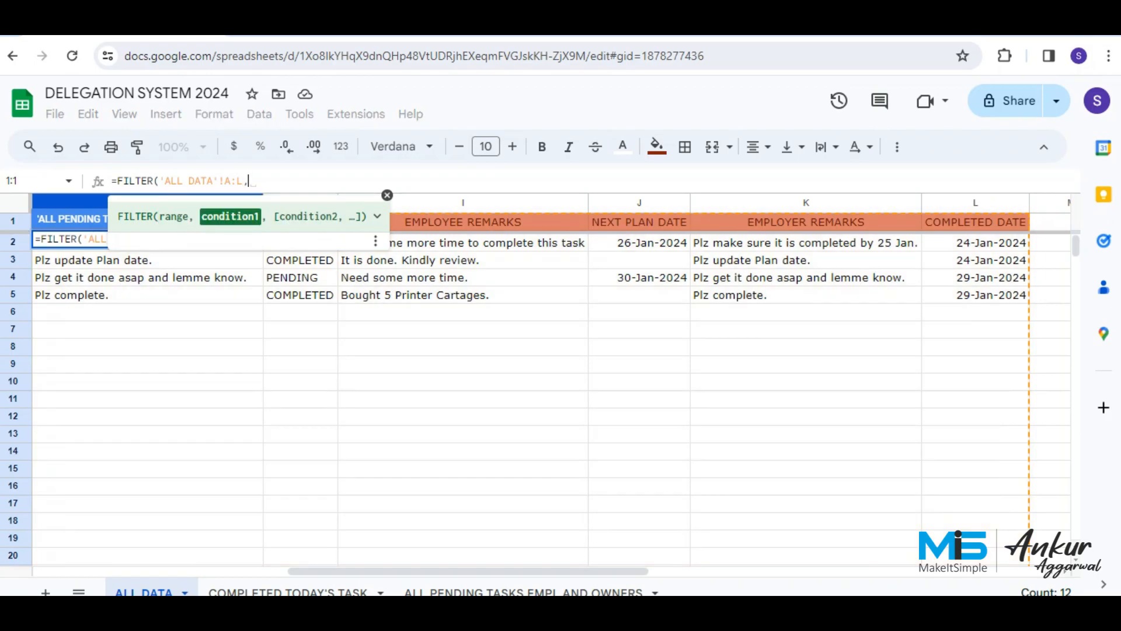
- Reuse the 'ALL DATA' reference to add the first FILTER condition, ('ALL DATA'!H:H="PENDING")
key(Left)
key(shift+Left)
key(shift+Left)
key(shift+Left)
key(shift+Left)
key(shift+Left)
key(shift+Left)
key(shift+Left)
key(shift+Left)
key(shift+Left)
key(shift+Left)
key(shift+Left)
key(shift+Left)
key(shift+Left)
key(shift+Left)
key(ctrl+c)
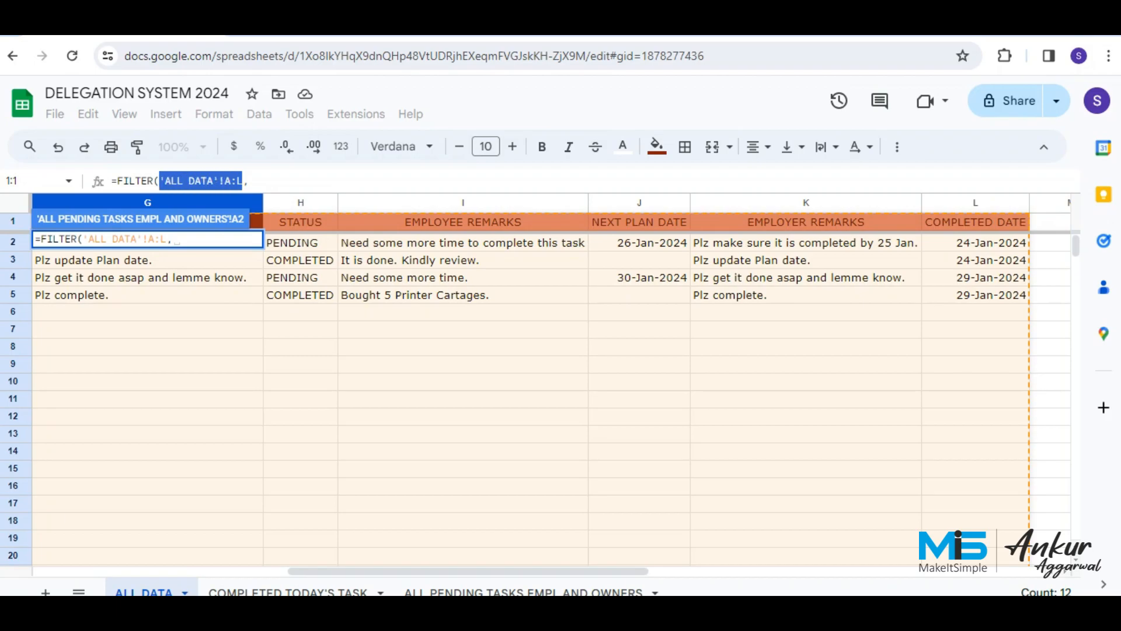
key(End)
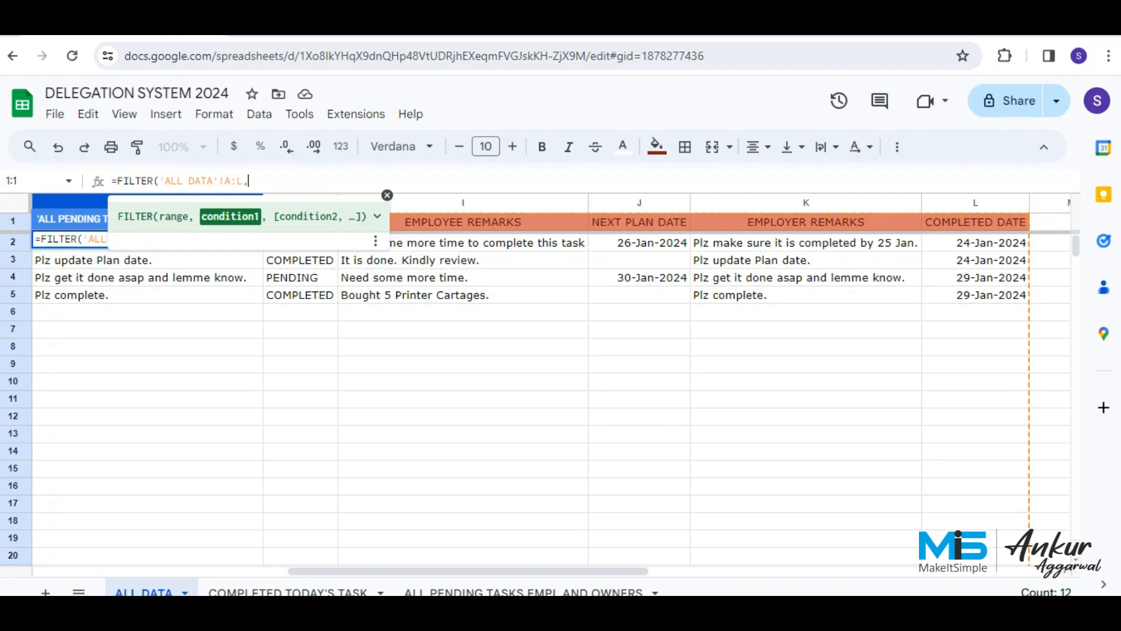
text(()
key(ctrl+v)
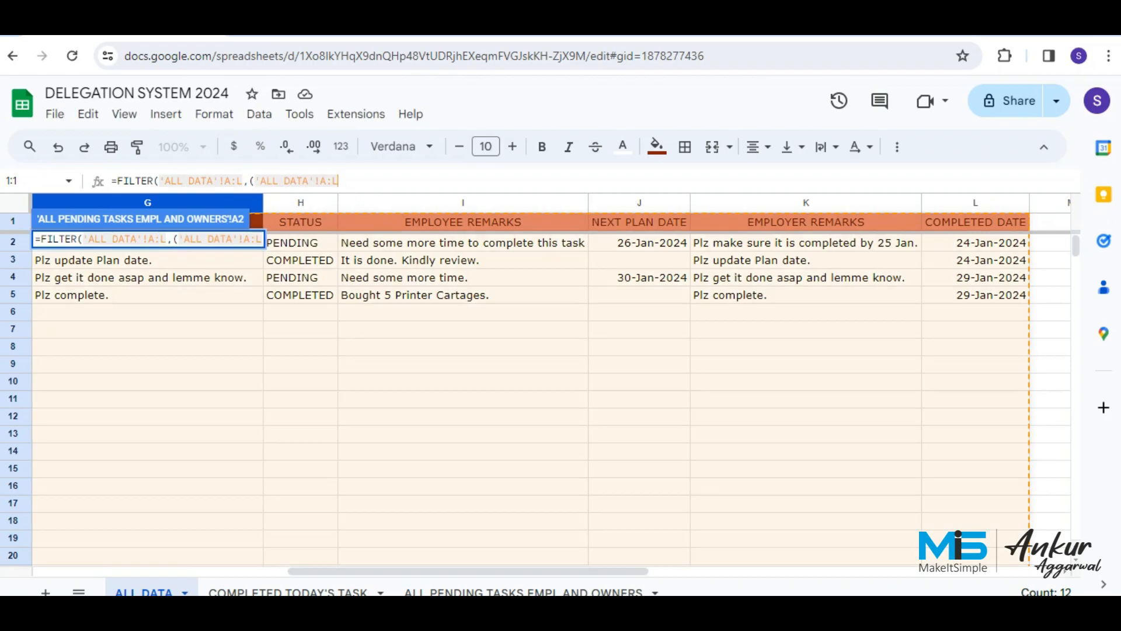
key(BackSpace)
key(BackSpace)
key(BackSpace)
text(H:H)
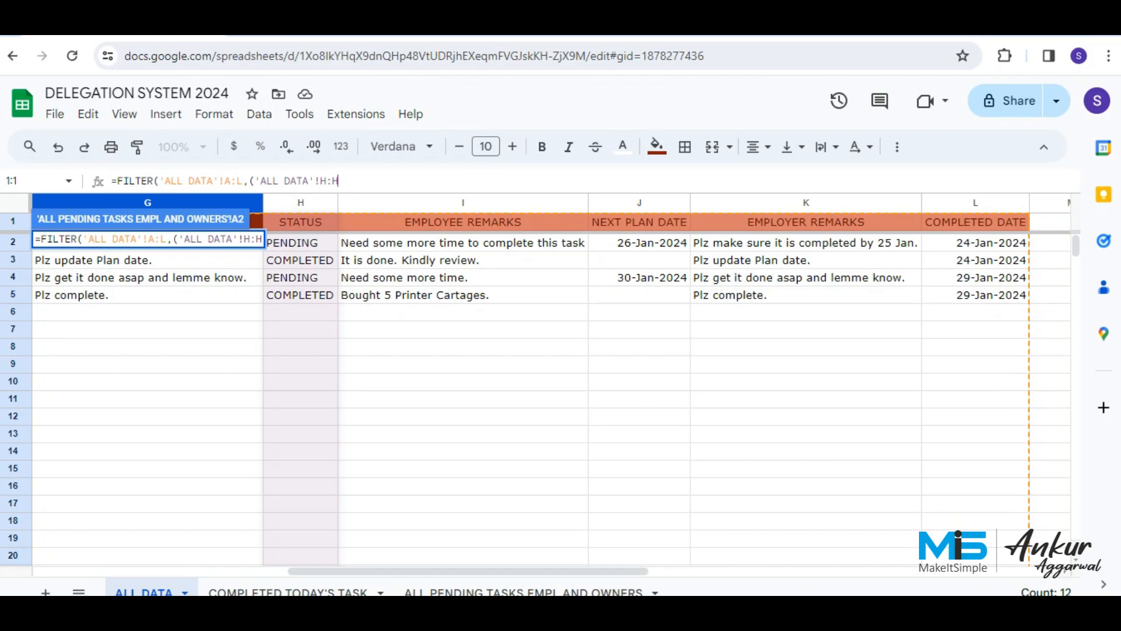
text(="PENDING)
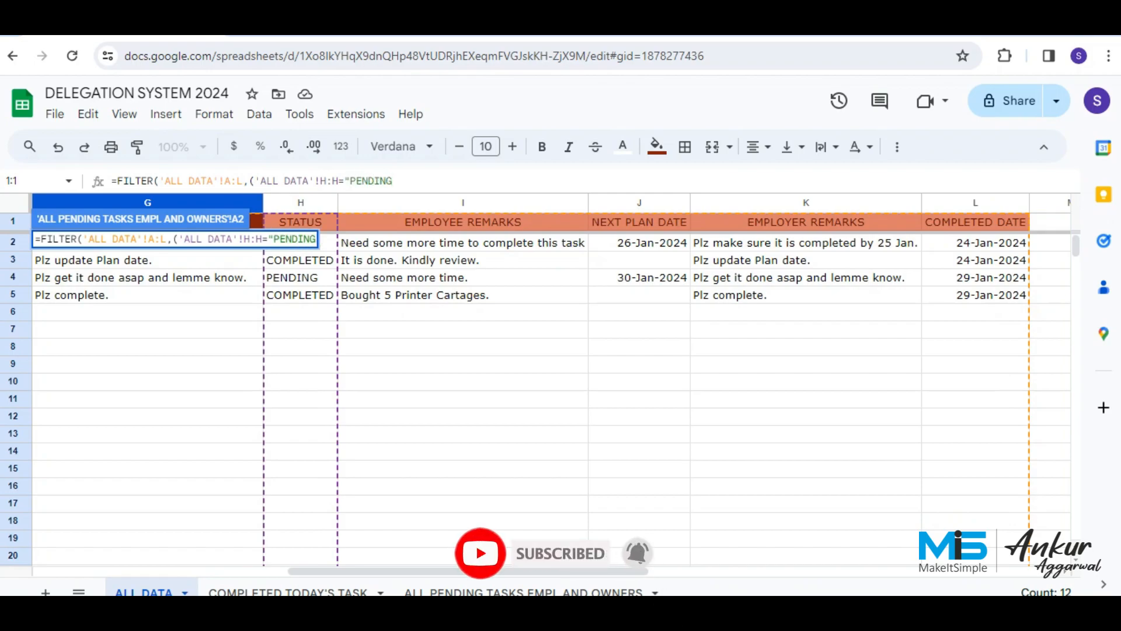
text("))
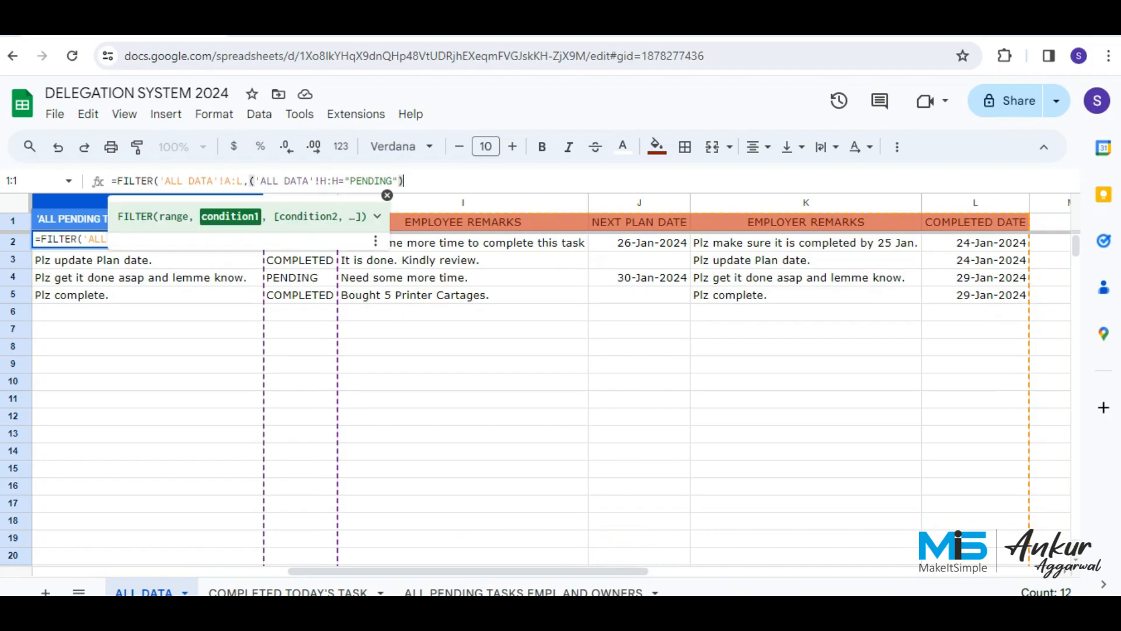
- Add the alternative condition +('ALL DATA'!H:H="") for blank statuses and complete the FILTER formula in A2
text(+)
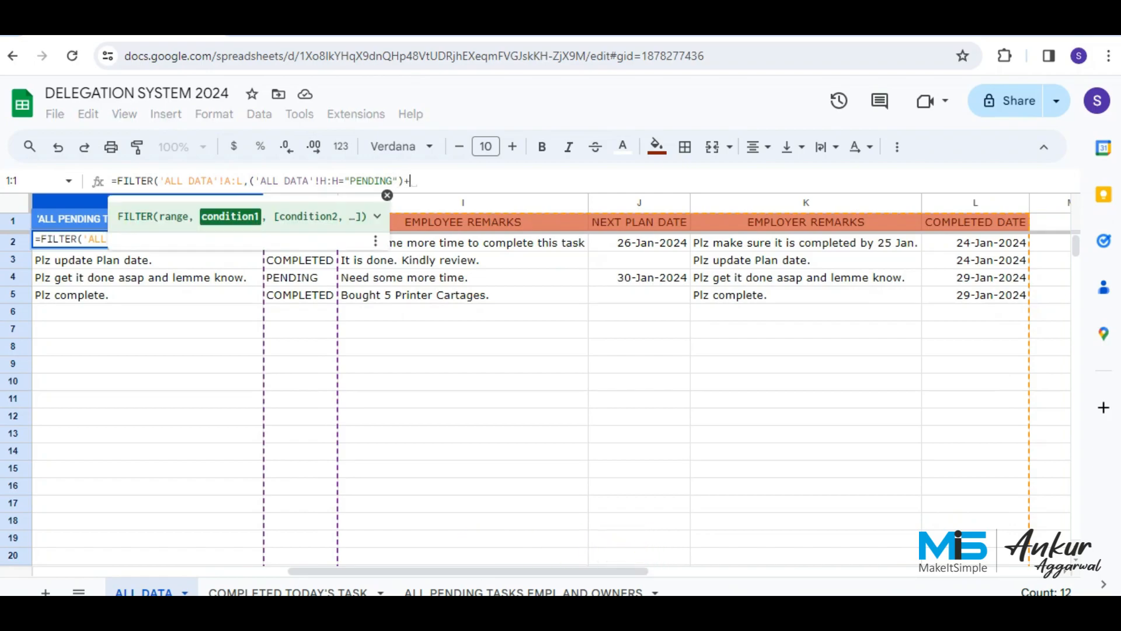
text(()
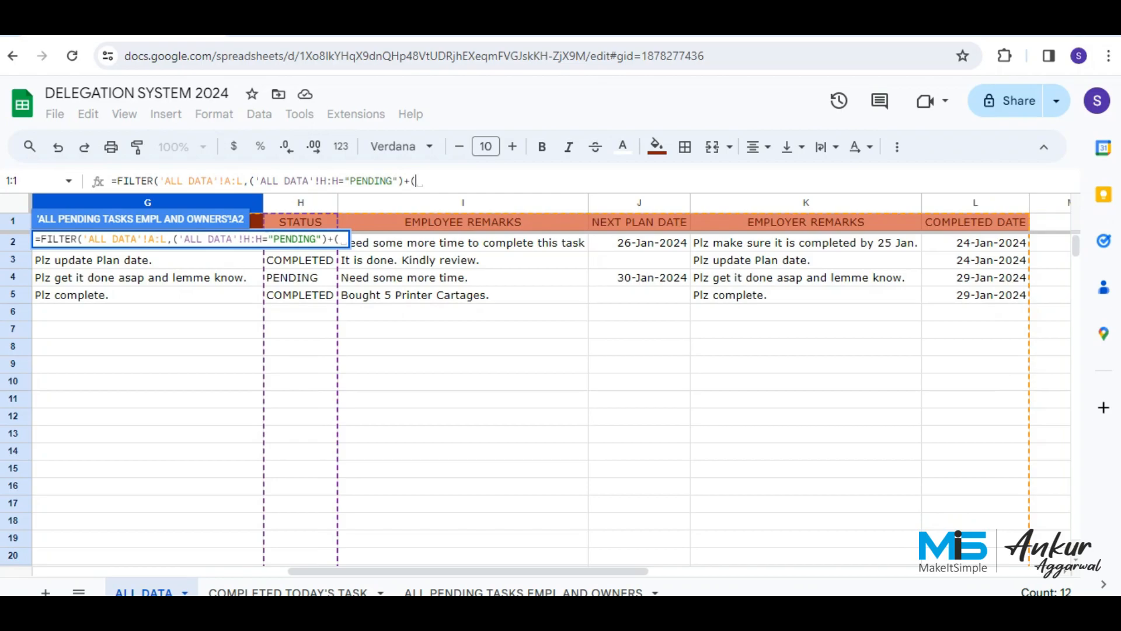
key(ctrl+v)
key(BackSpace)
key(BackSpace)
key(BackSpace)
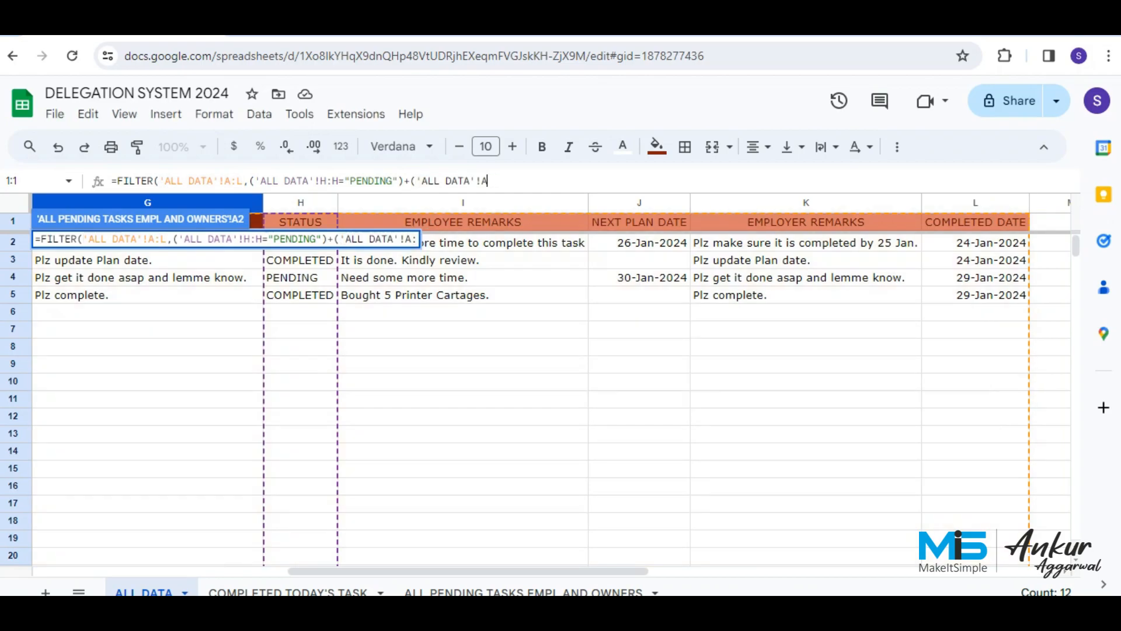
text(H:H)
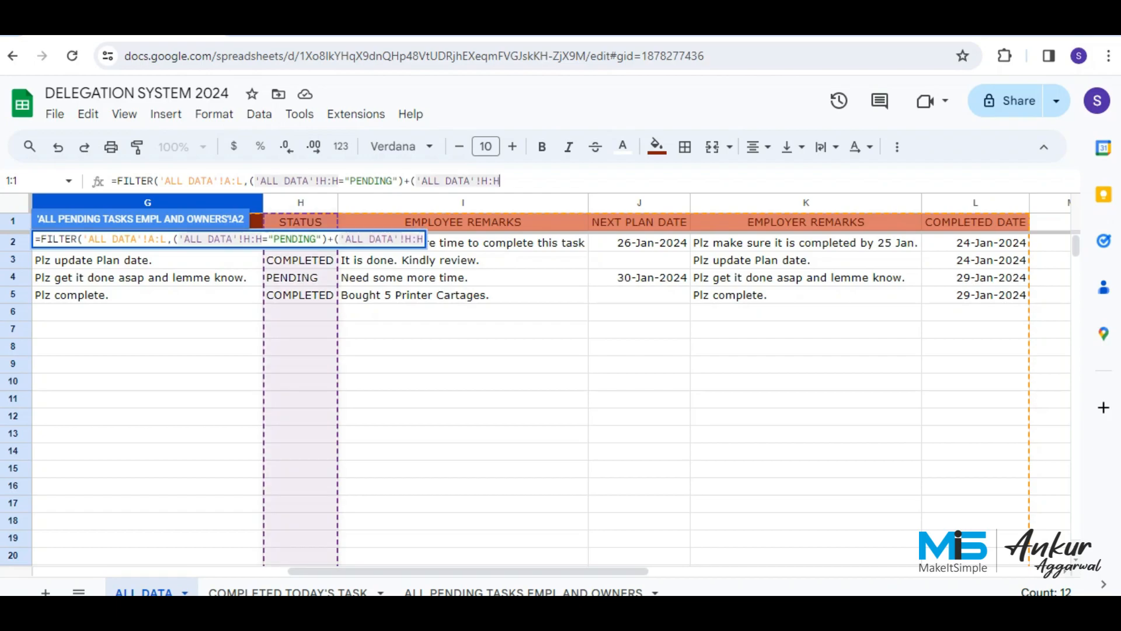
text(="")
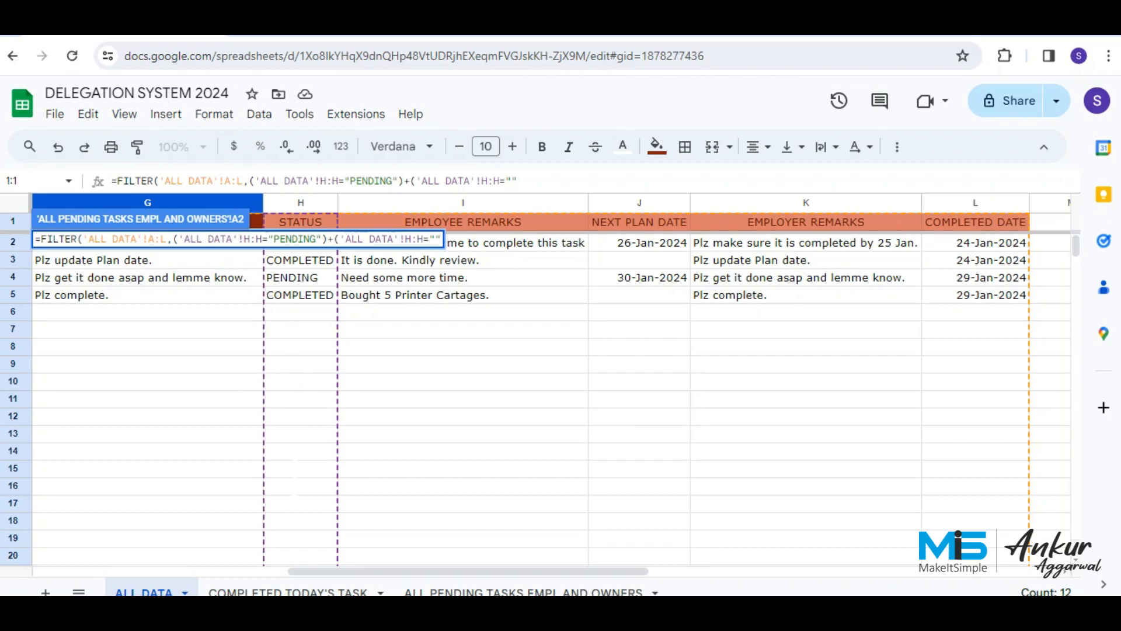
text()))
key(Return)
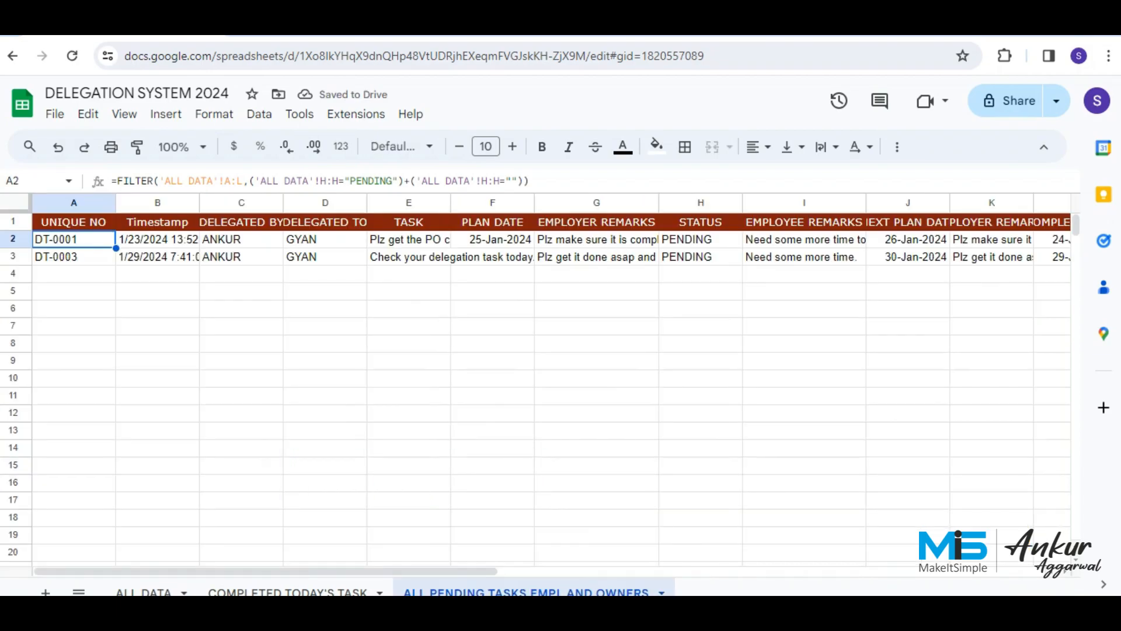
- Check the filtered task rows across all columns, from the unique number through the status, remarks and completed date
key(Down)
key(Down)
key(Up)
key(Up)
key(Right)
key(Right)
key(Right)
key(Right)
key(Right)
key(Right)
key(Right)
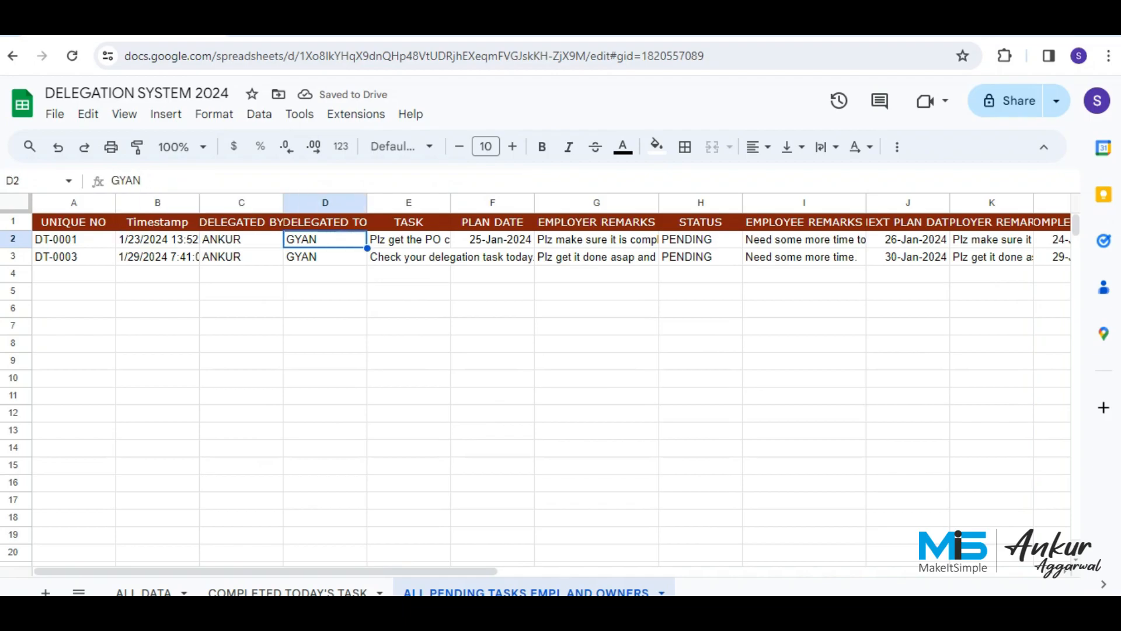
key(Down)
key(Down)
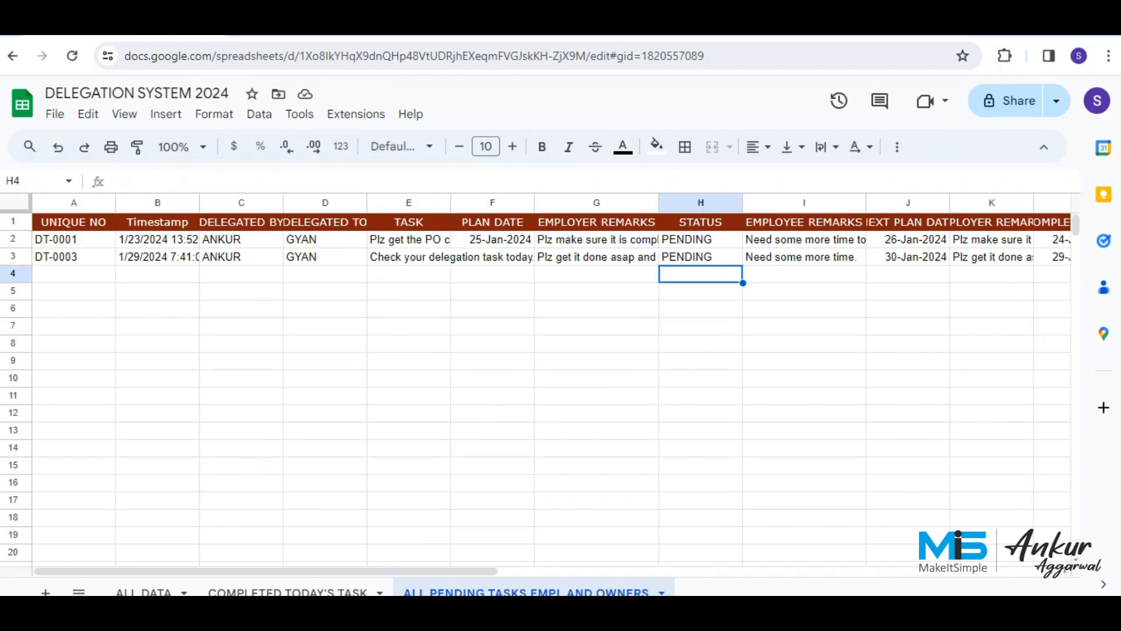
key(Up)
key(Up)
key(Right)
key(Right)
key(Right)
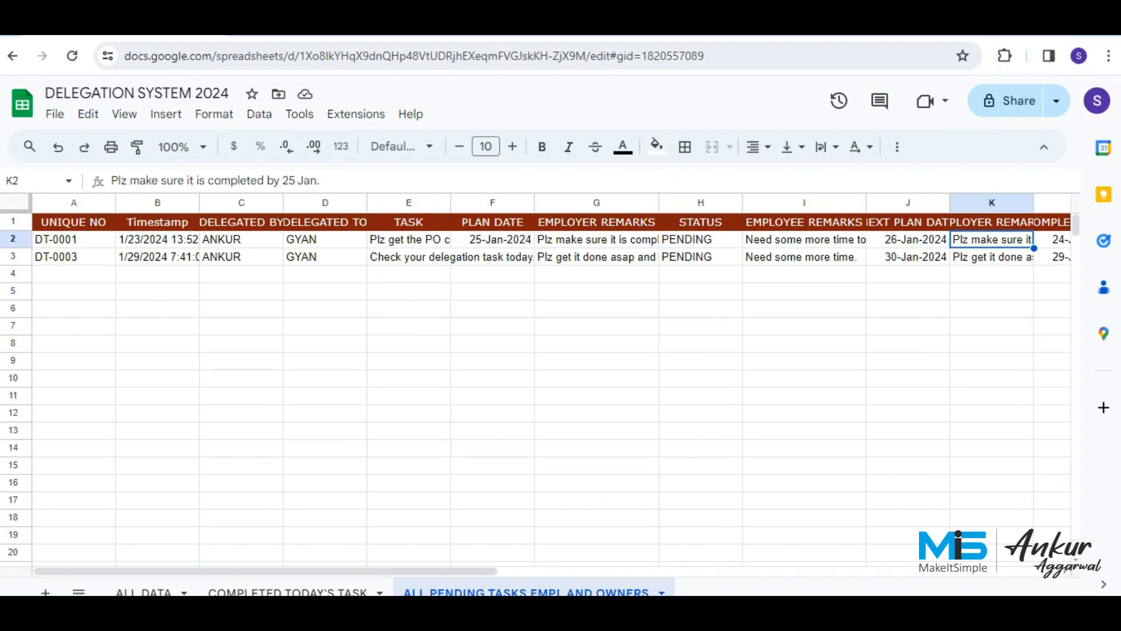
key(Right)
key(Right)
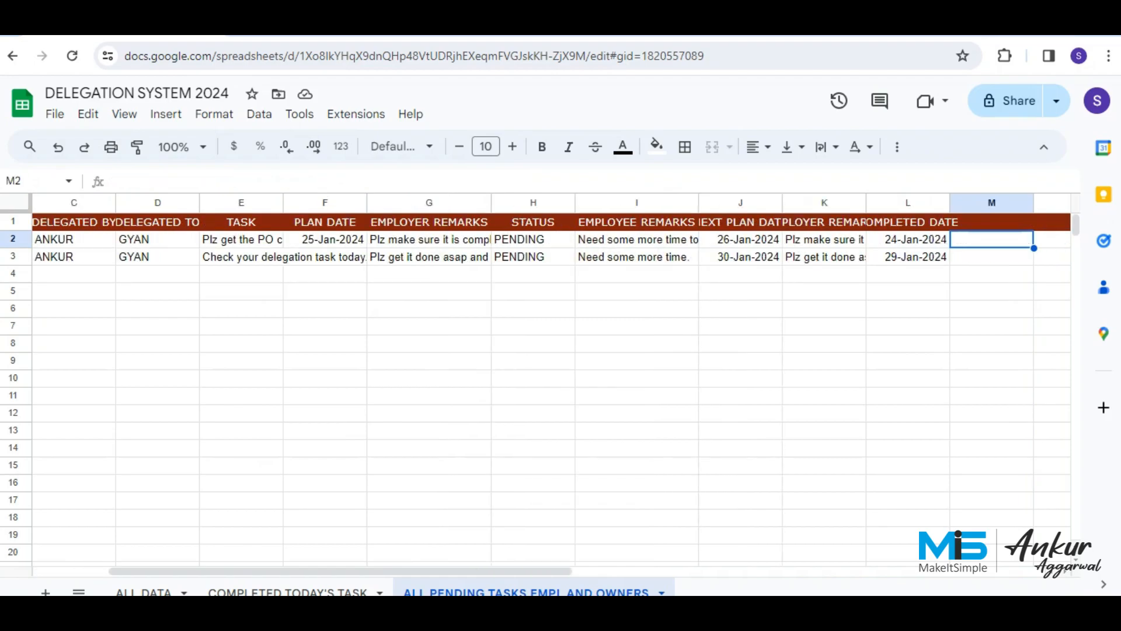
key(Left)
key(Left)
key(Left)
key(Left)
key(Left)
key(Left)
key(Left)
key(Left)
key(Left)
key(Left)
key(Left)
key(Left)
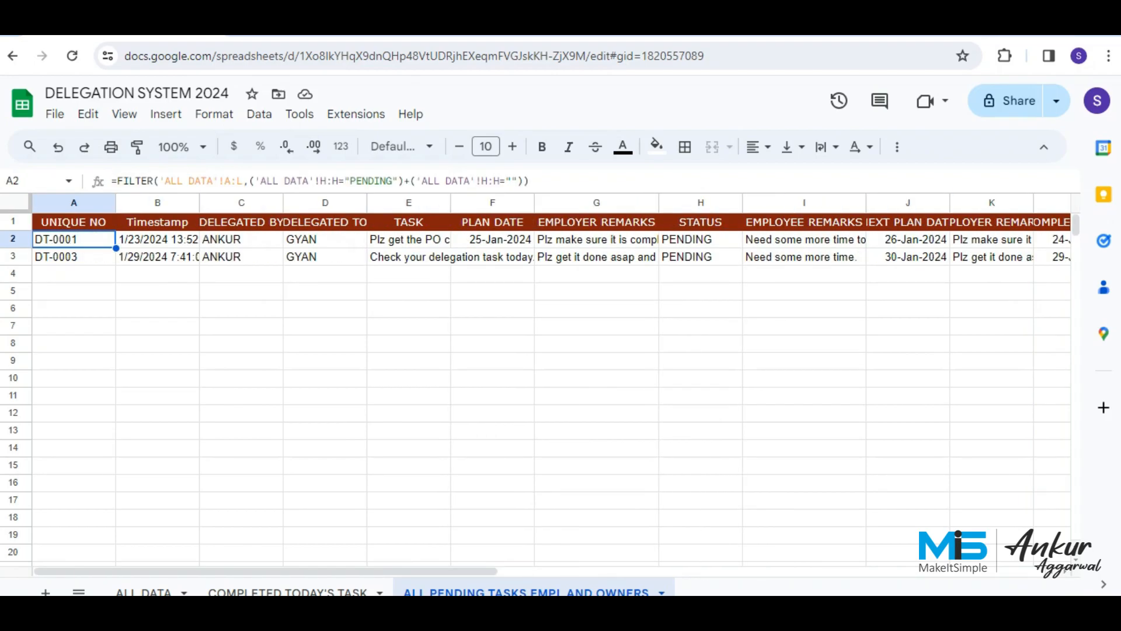
key(Down)
key(Down)
key(Up)
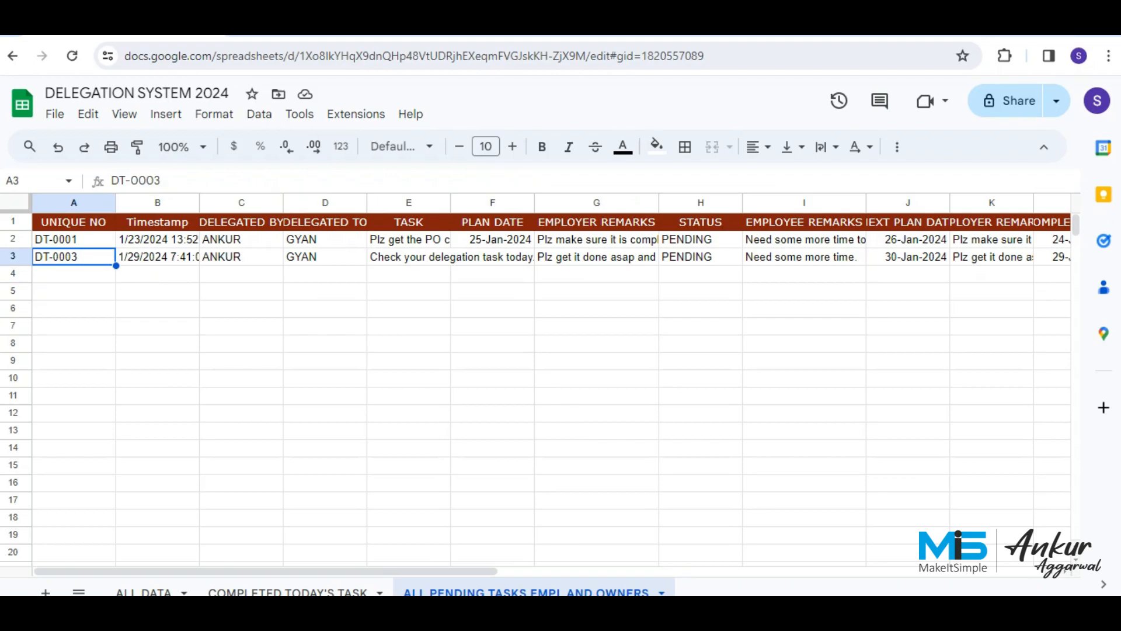
key(Up)
key(Down)
key(Up)
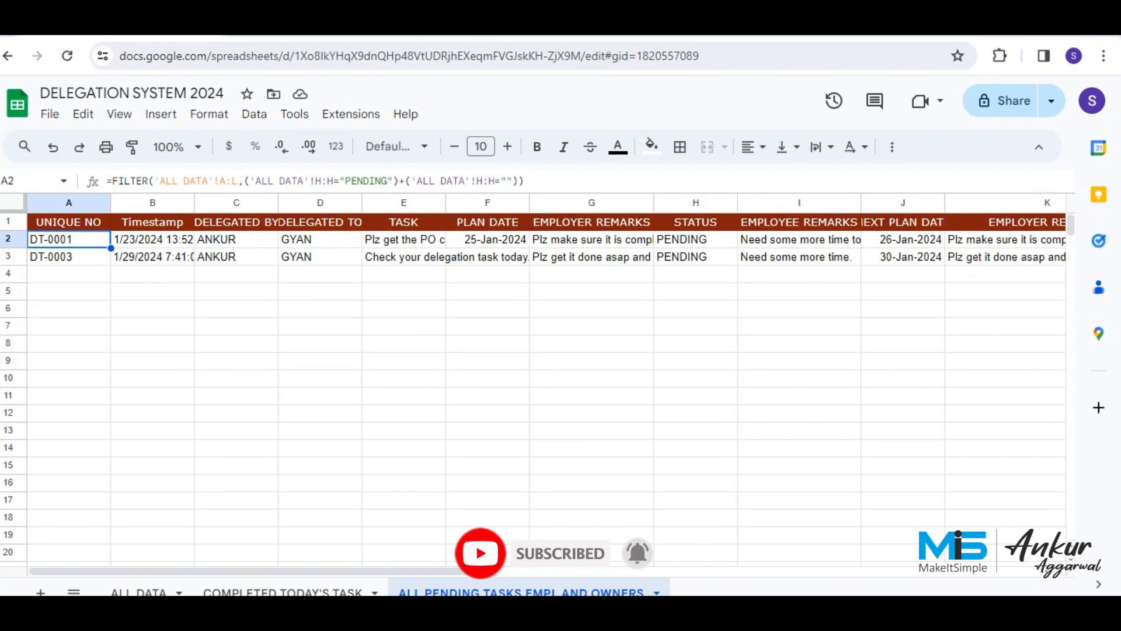
- Add the headings STATUS in N1 and TRIGGER in O1 of the pending tasks sheet
click(236, 240)
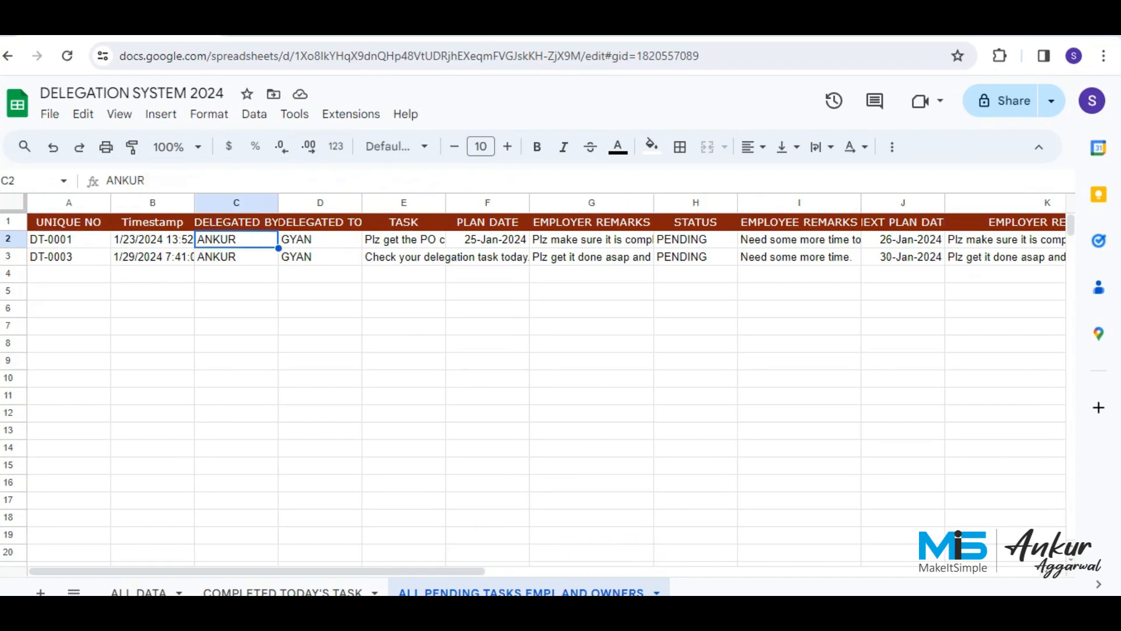
key(Right)
key(Right)
key(Right)
key(Right)
key(Right)
key(Right)
key(Right)
key(Right)
key(Right)
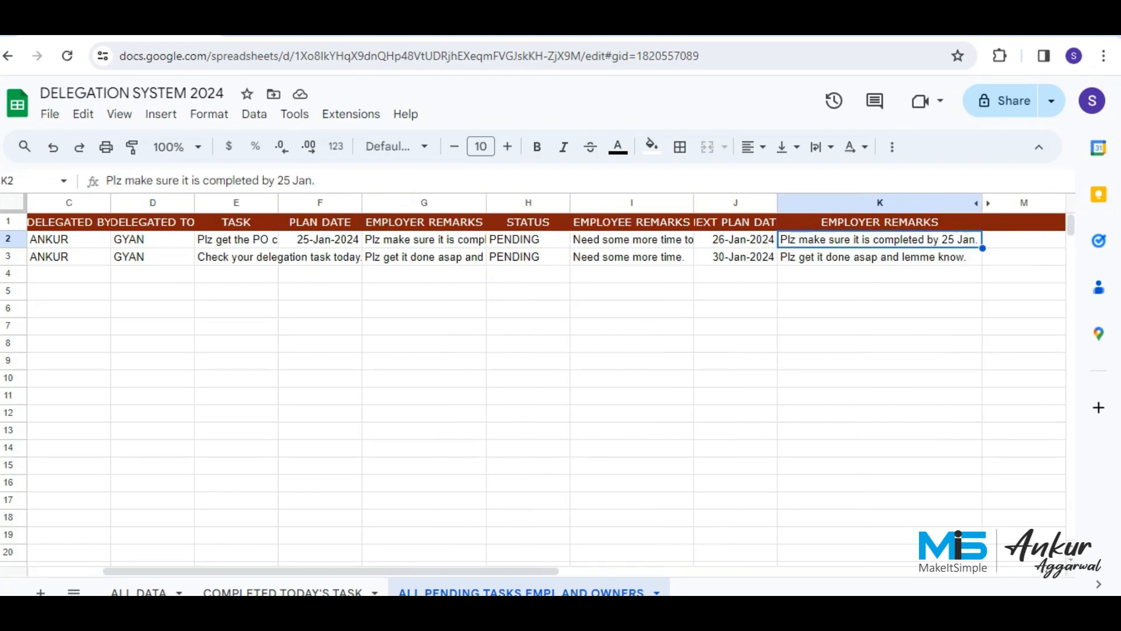
key(Right)
key(Right)
key(Left)
key(Up)
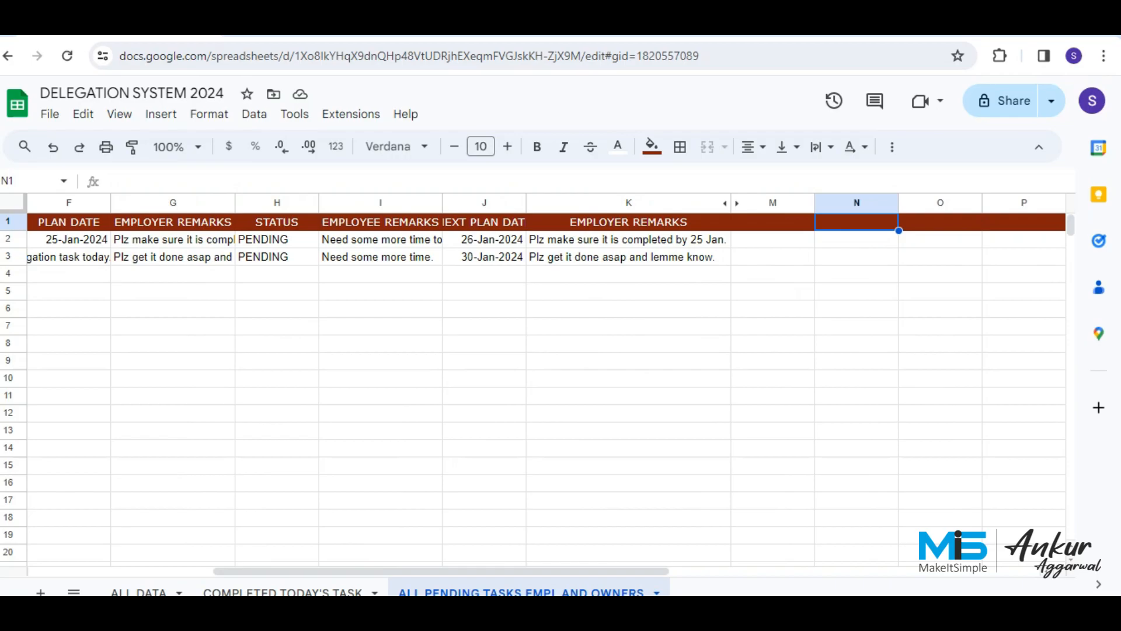
text(STATUS)
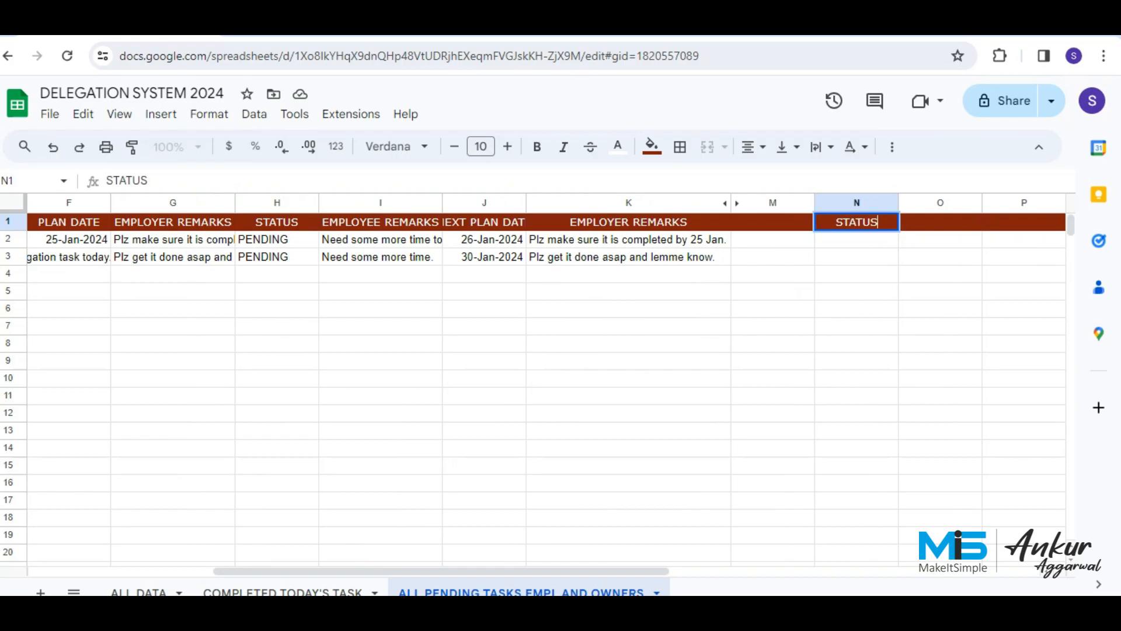
key(Tab)
text(TRIGGER)
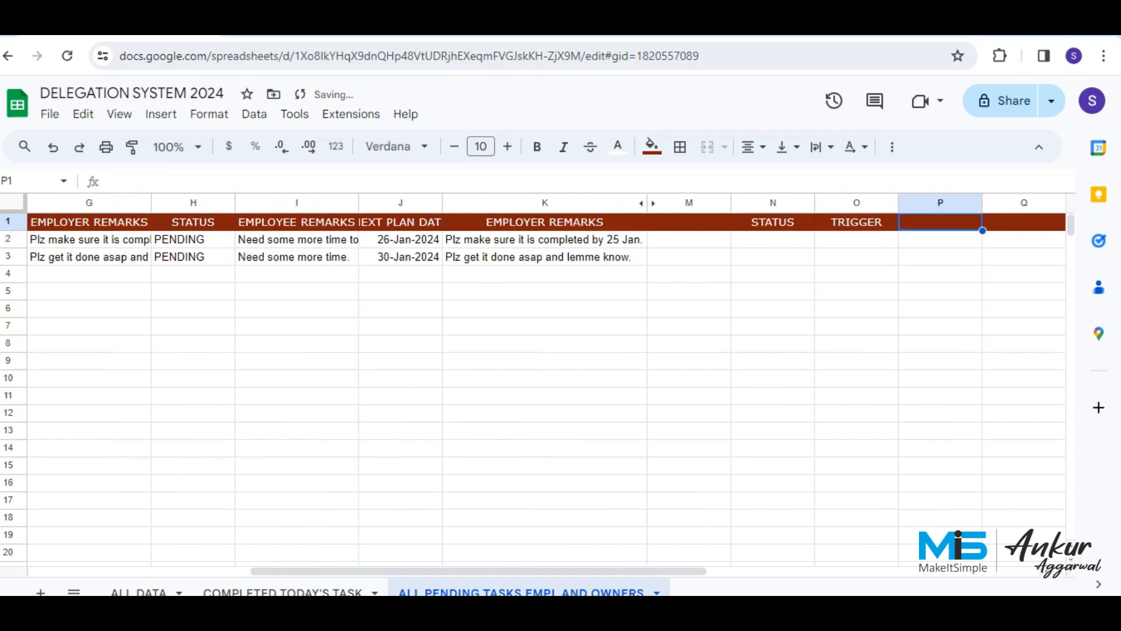
- Review the delegated by, delegated to, task and plan date entries of the pending tasks
key(Down)
key(Left)
key(Left)
key(Left)
key(Left)
key(Left)
key(Left)
key(Left)
key(Left)
key(Left)
key(Left)
key(Left)
key(Left)
key(Left)
key(Left)
key(Left)
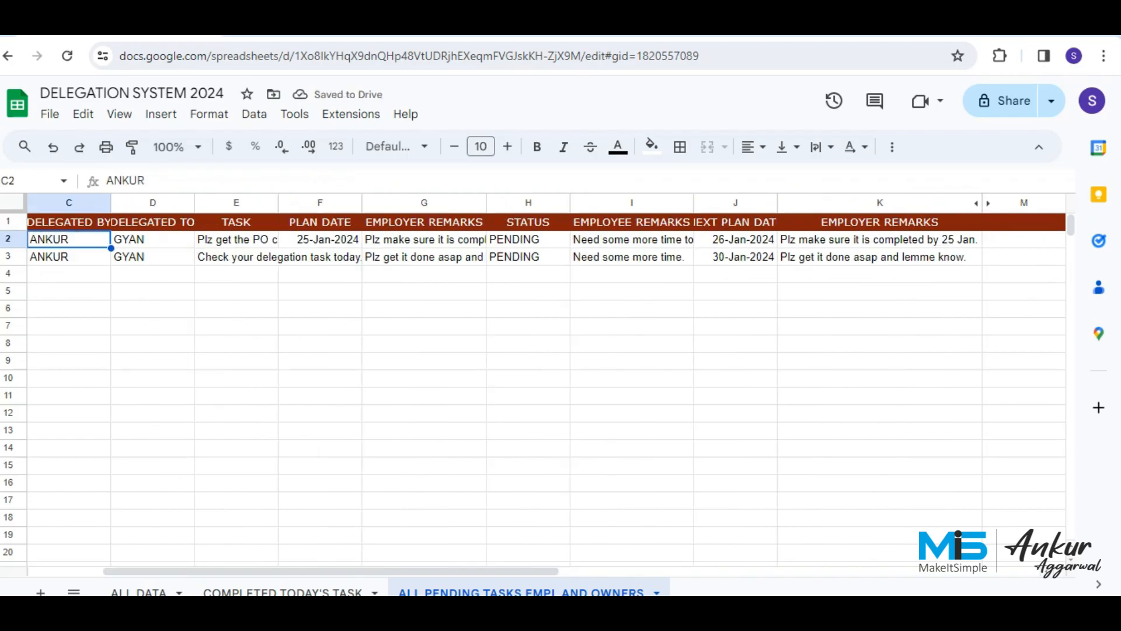
key(Right)
key(Right)
key(Down)
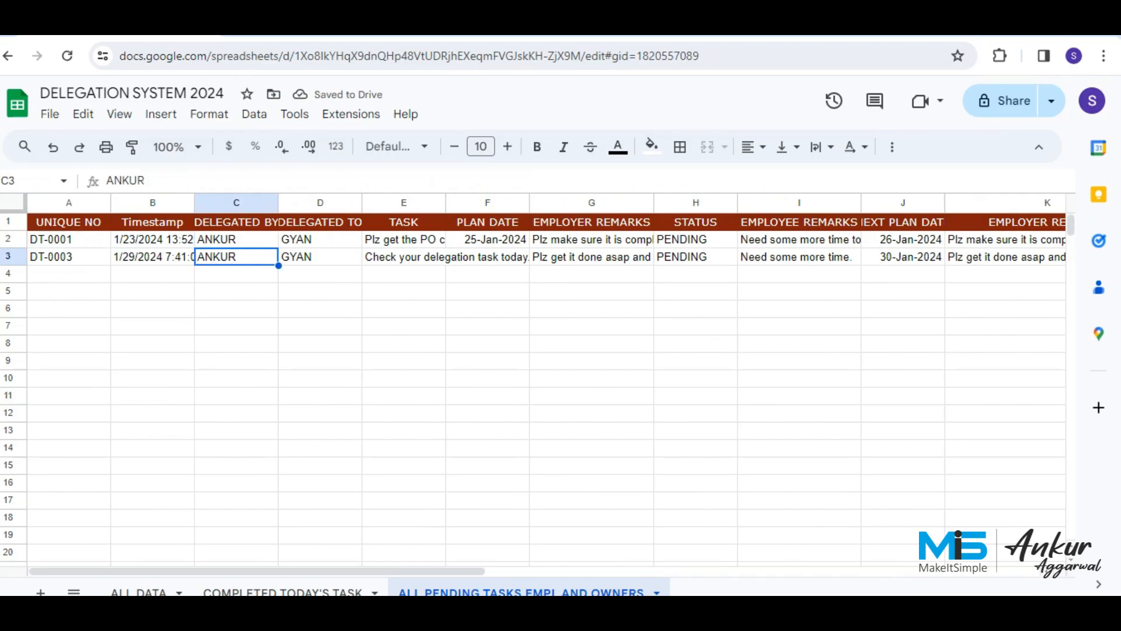
key(Up)
key(Down)
key(Up)
key(Down)
key(Up)
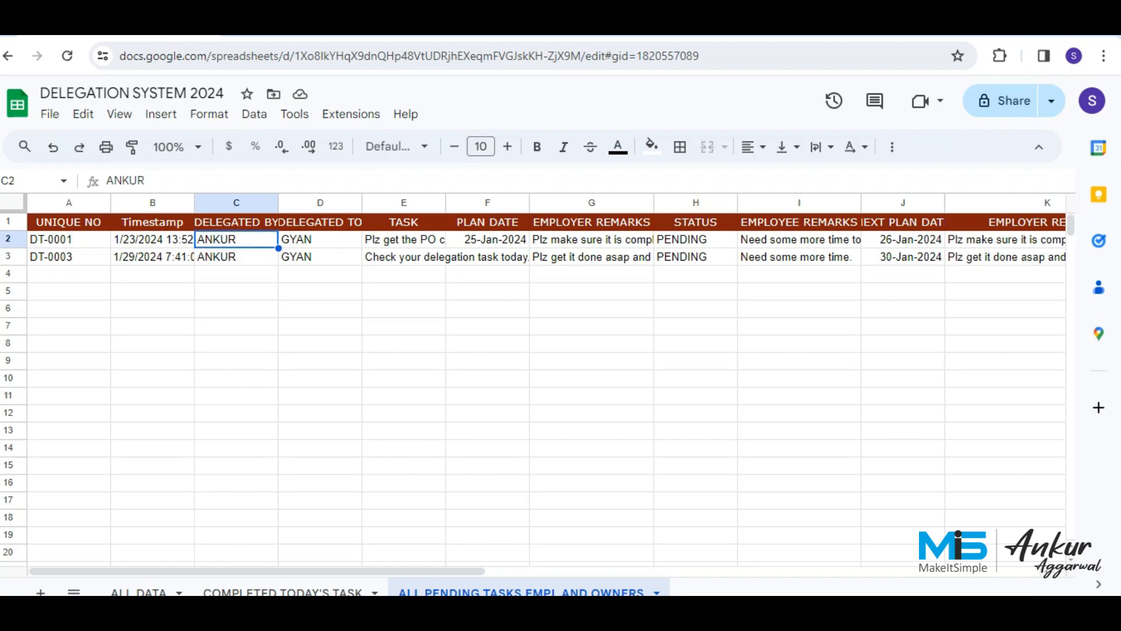
key(Down)
key(Up)
key(Down)
key(Right)
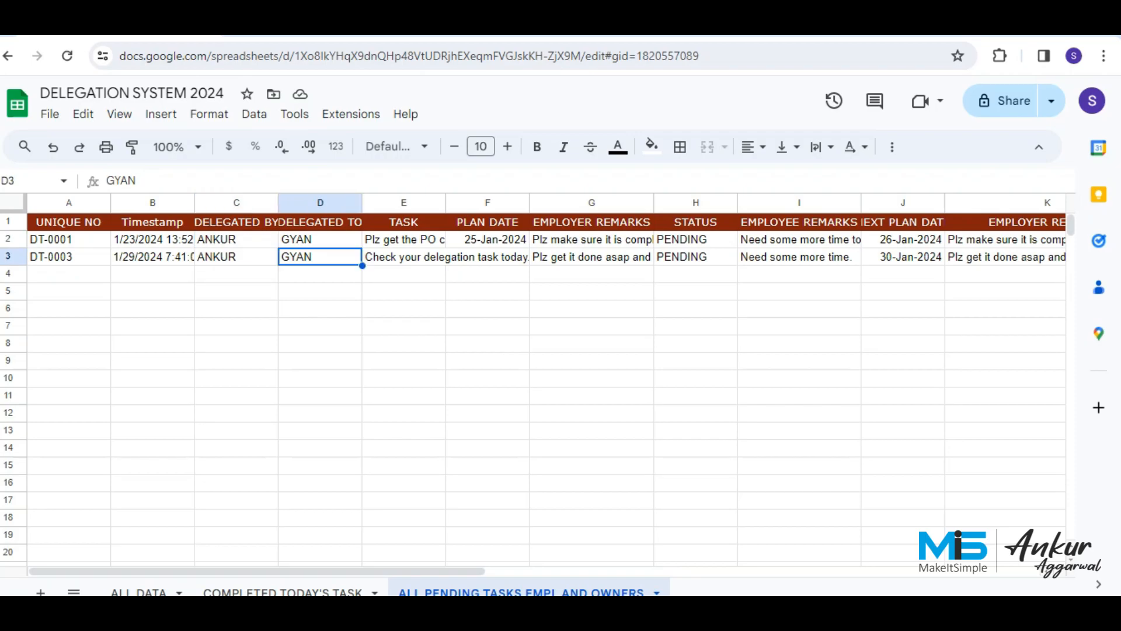
key(Up)
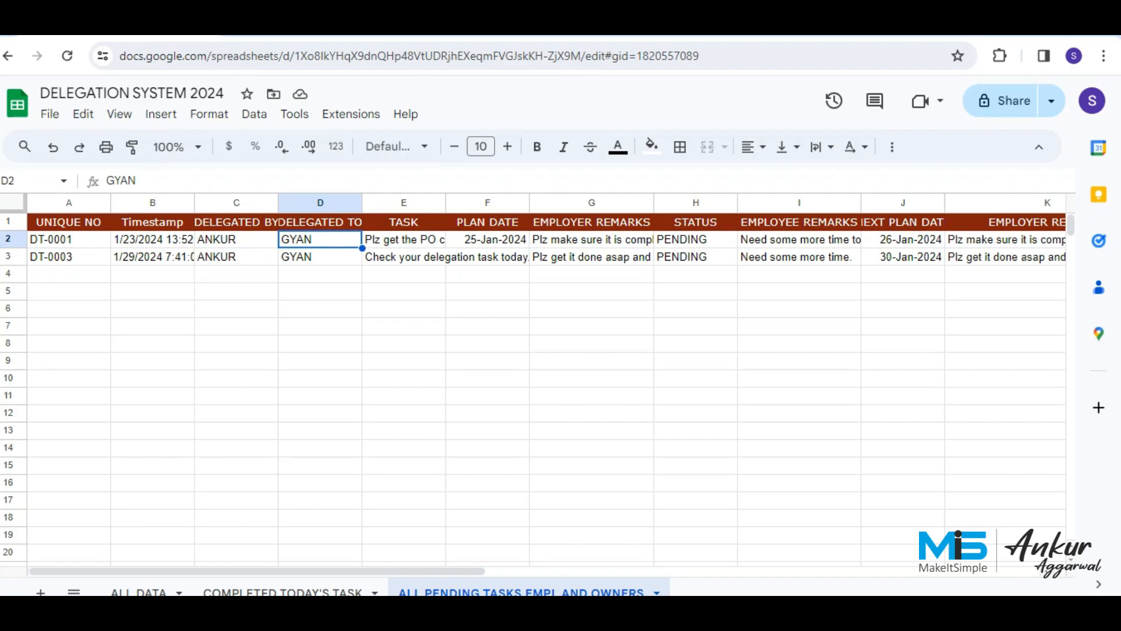
key(Right)
key(Right)
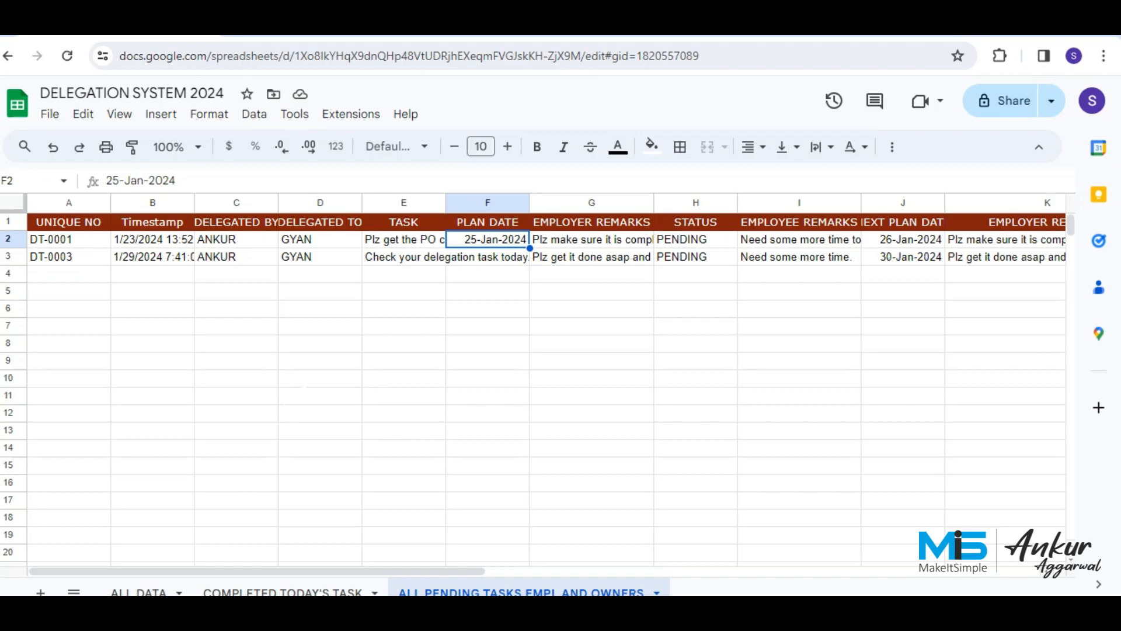
- Add the heading STATUS1 in cell P1, beside the TRIGGER heading
key(Right)
key(Right)
key(Right)
key(Right)
key(Right)
key(Right)
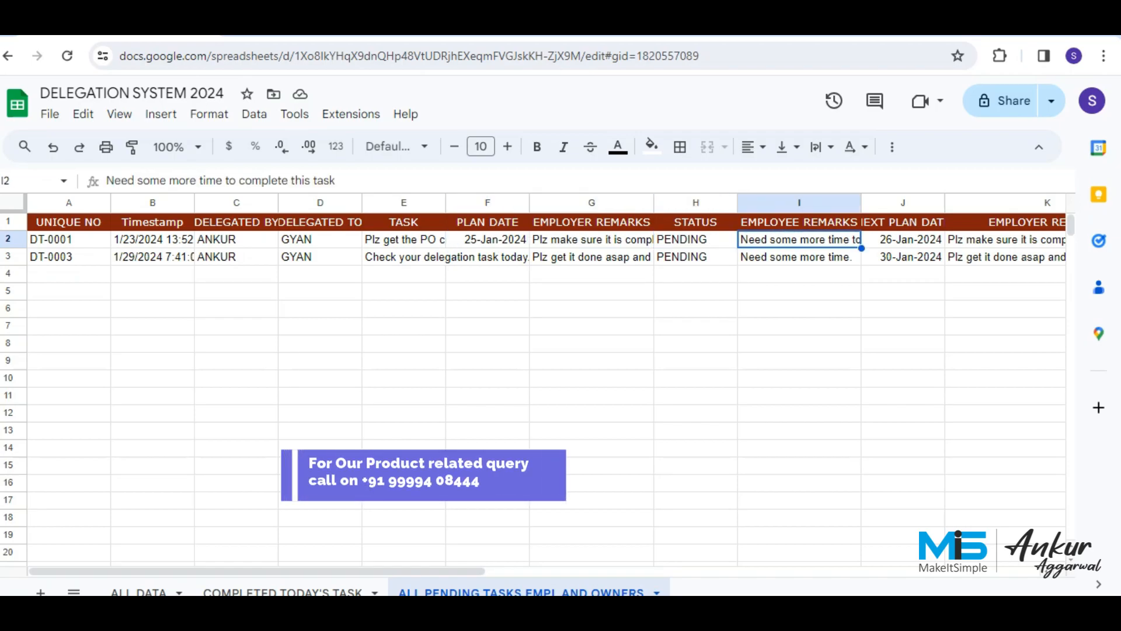
key(Right)
key(Right)
key(Right)
key(Up)
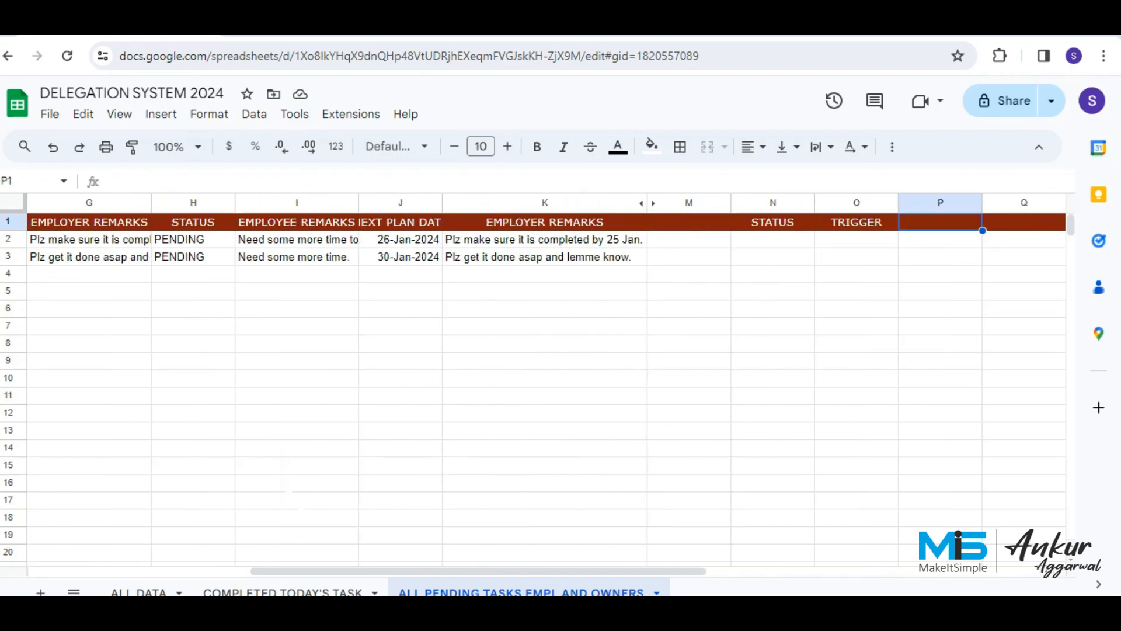
key(Down)
key(Up)
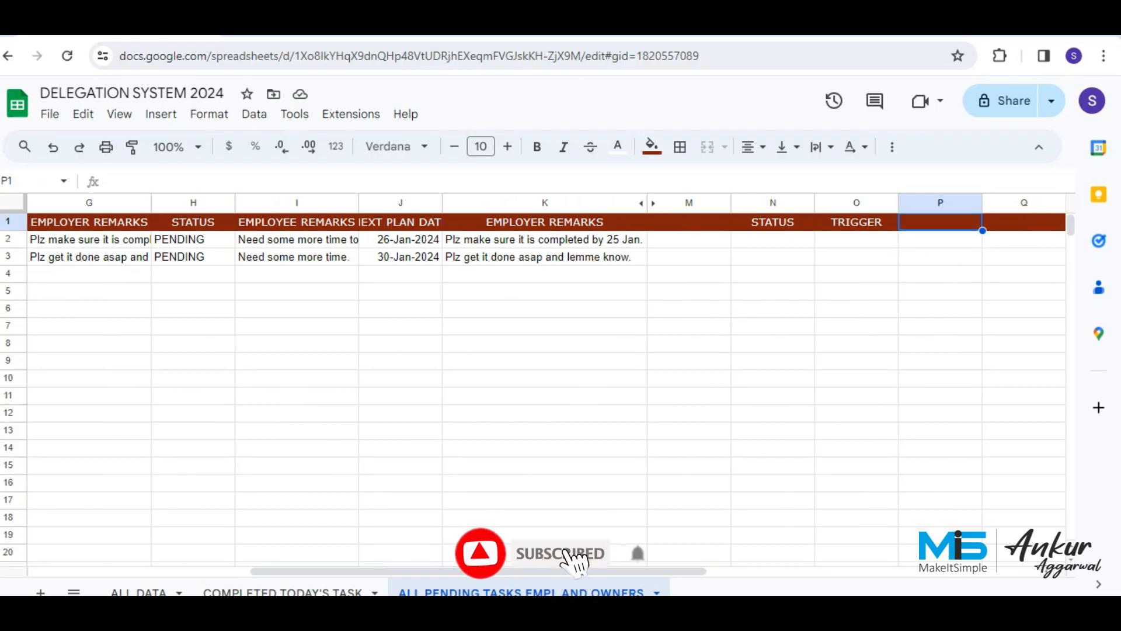
text(STATUS1)
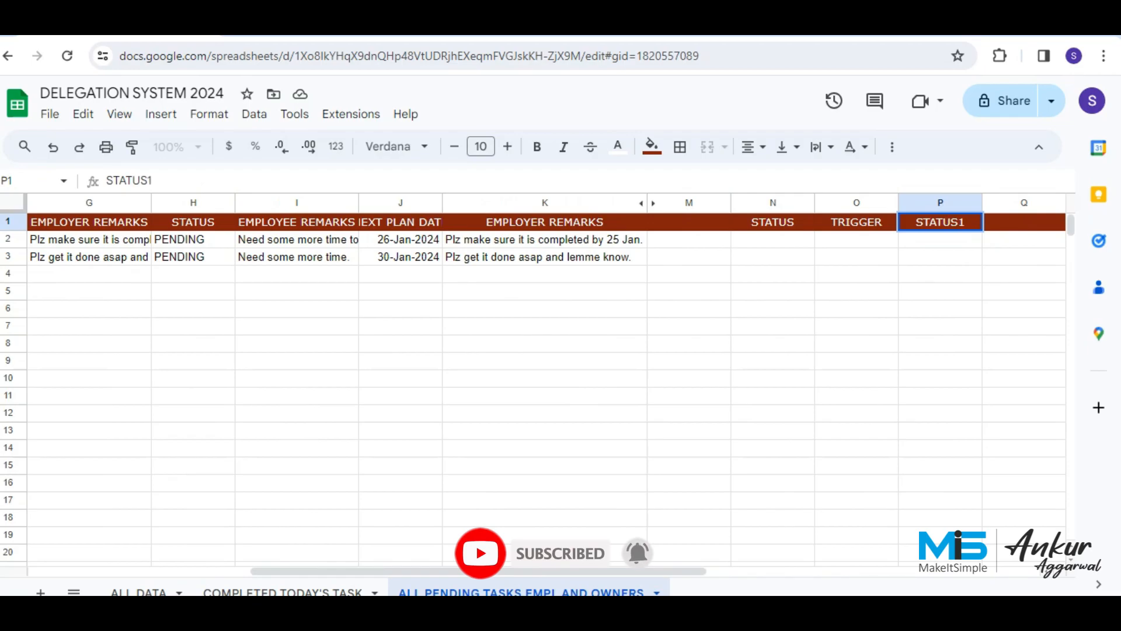
key(Tab)
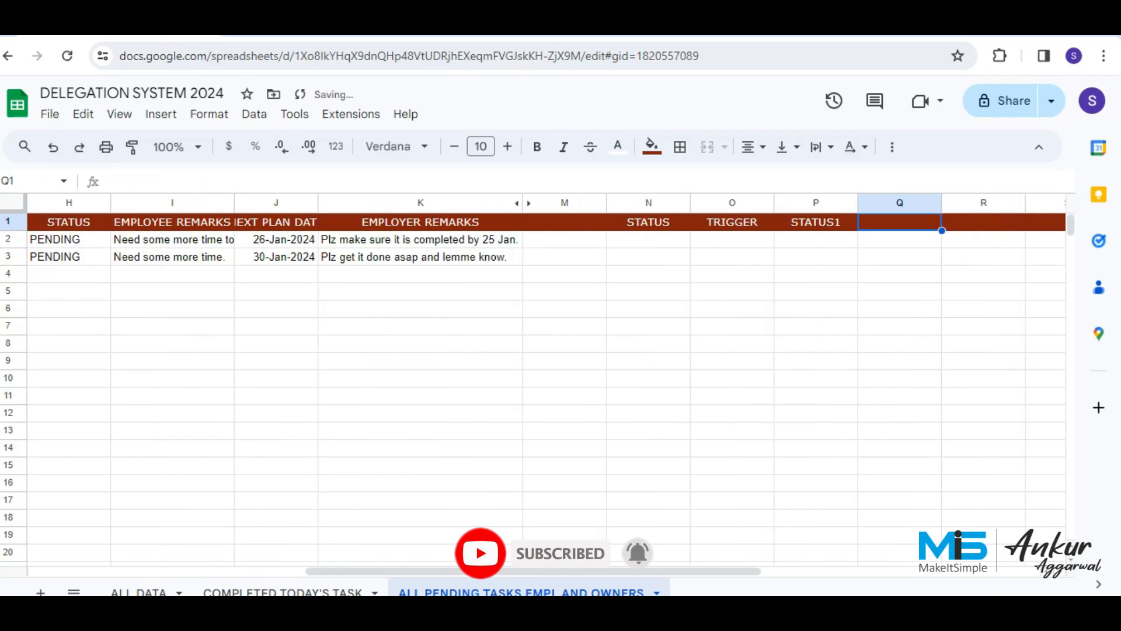
- Add the heading TRIGGER1 in cell Q1, beside the STATUS1 heading
text(TRI)
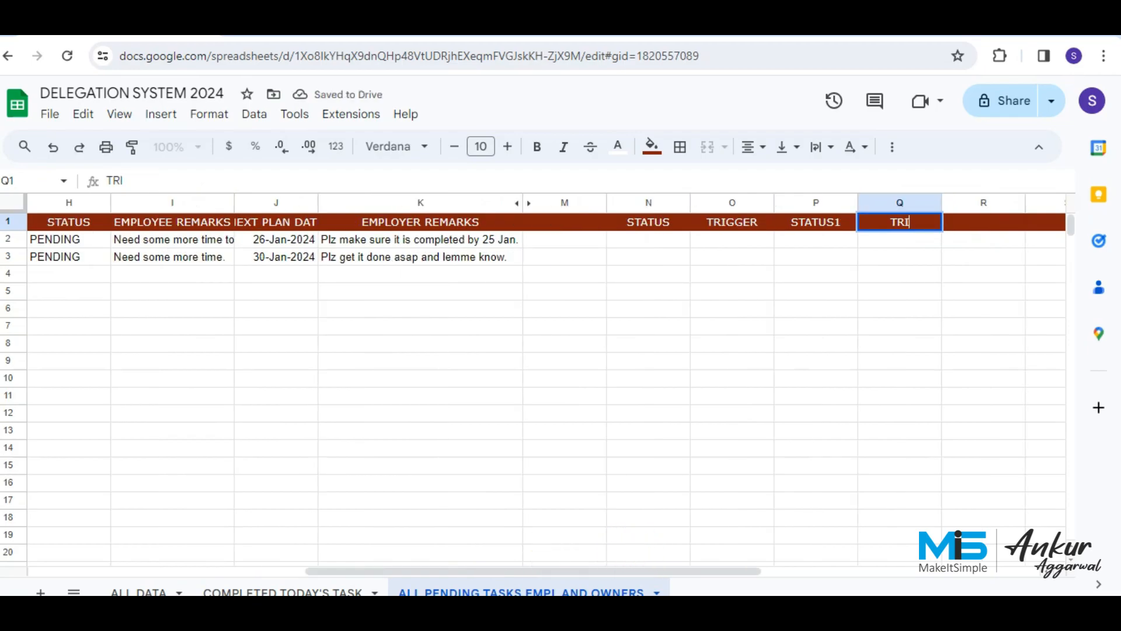
text(GGER1)
key(Return)
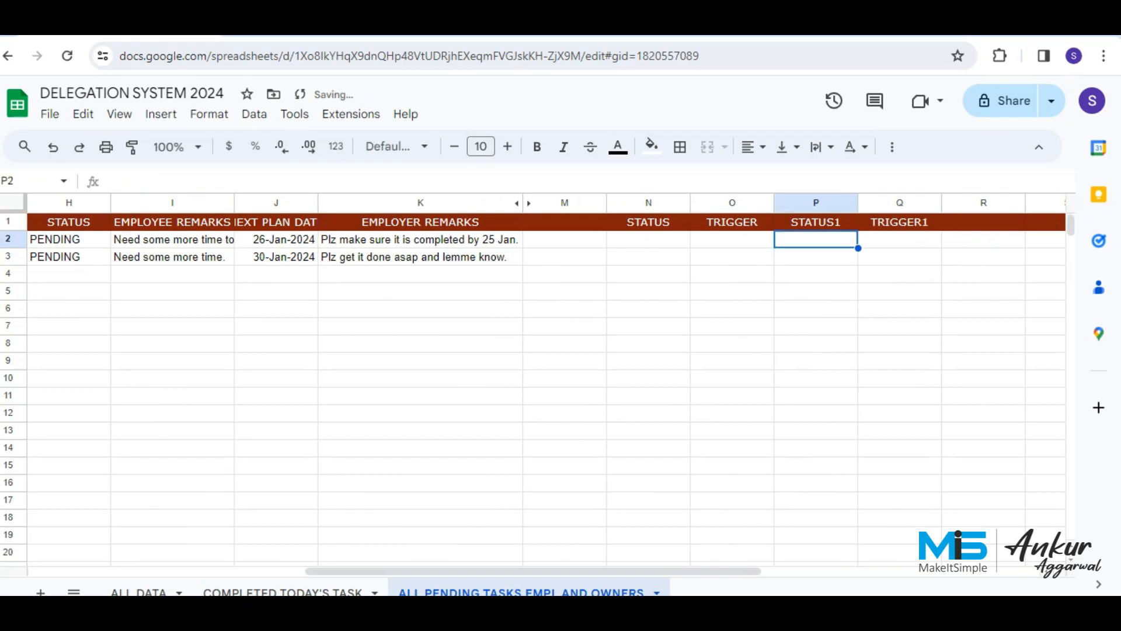
- Replace the TRIGGER heading in O1 with an ARRAYFORMULA containing IFERROR and an IF that returns "TRIGGER" when ROW(A:A)=1
key(Up)
key(Left)
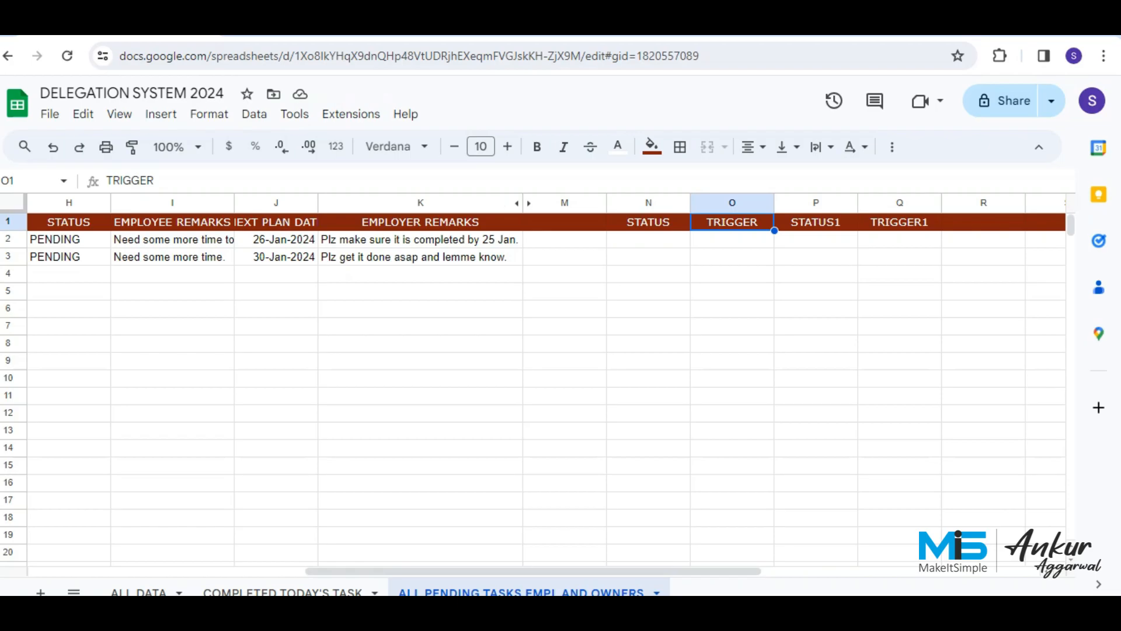
key(Return)
key(ctrl+a)
text(=)
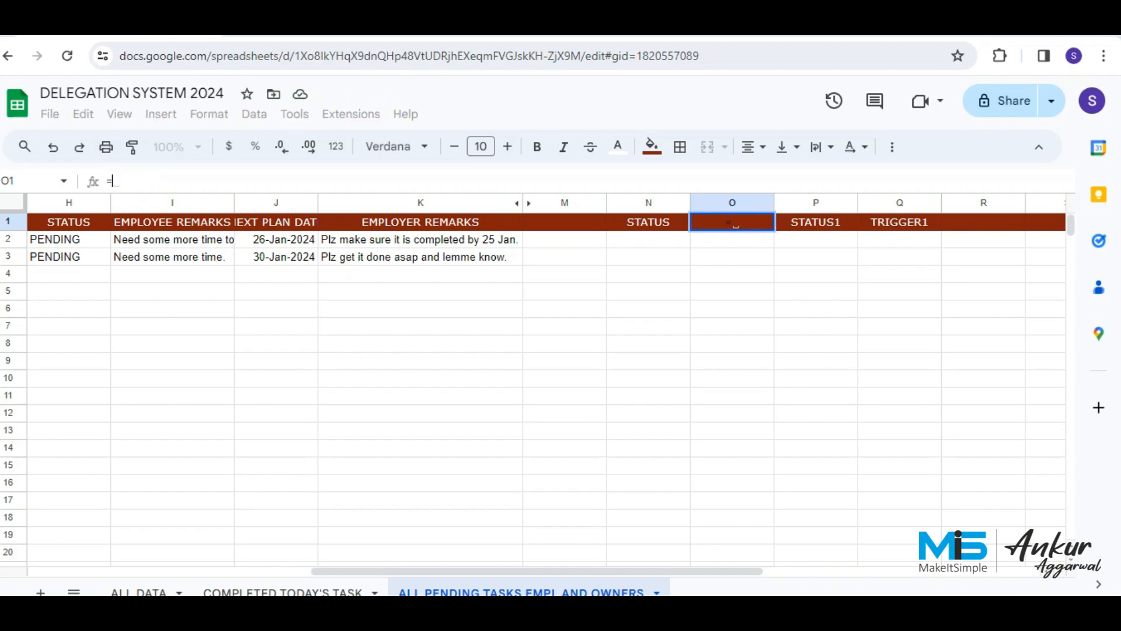
text(ARRAYFO)
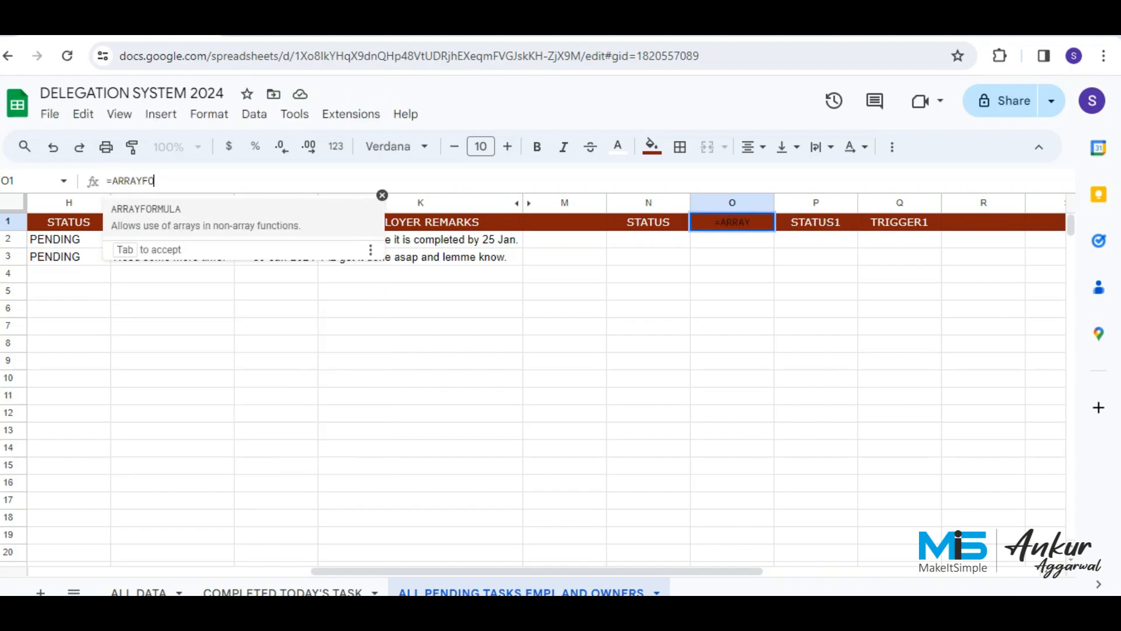
text(RMULA(IFER)
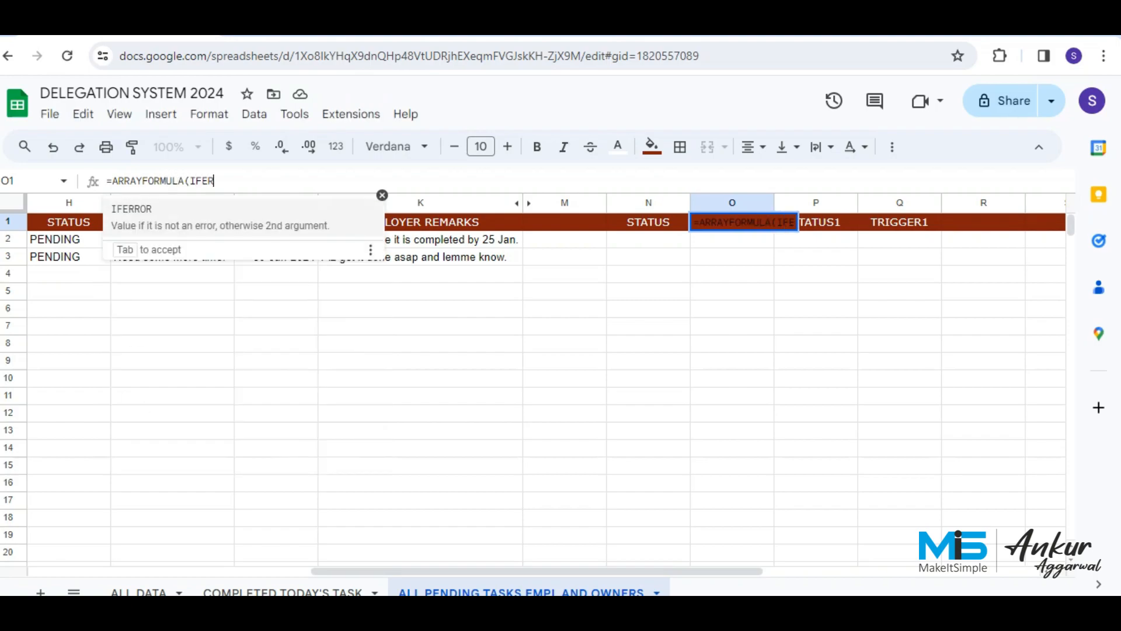
text(ROR(IF(ROW(A)
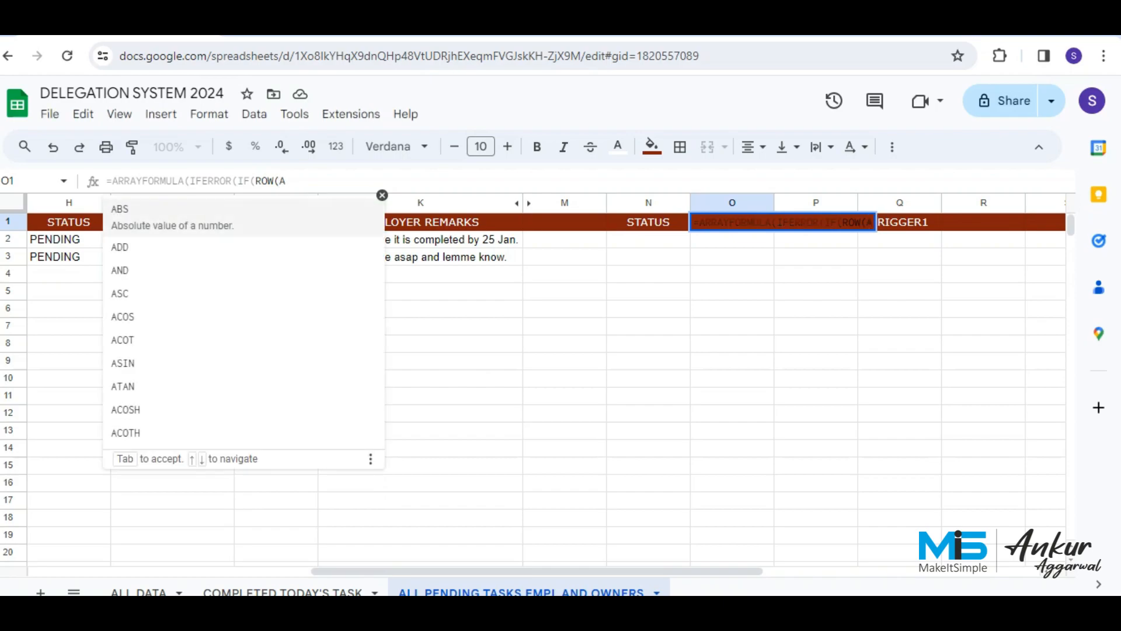
text(:A)
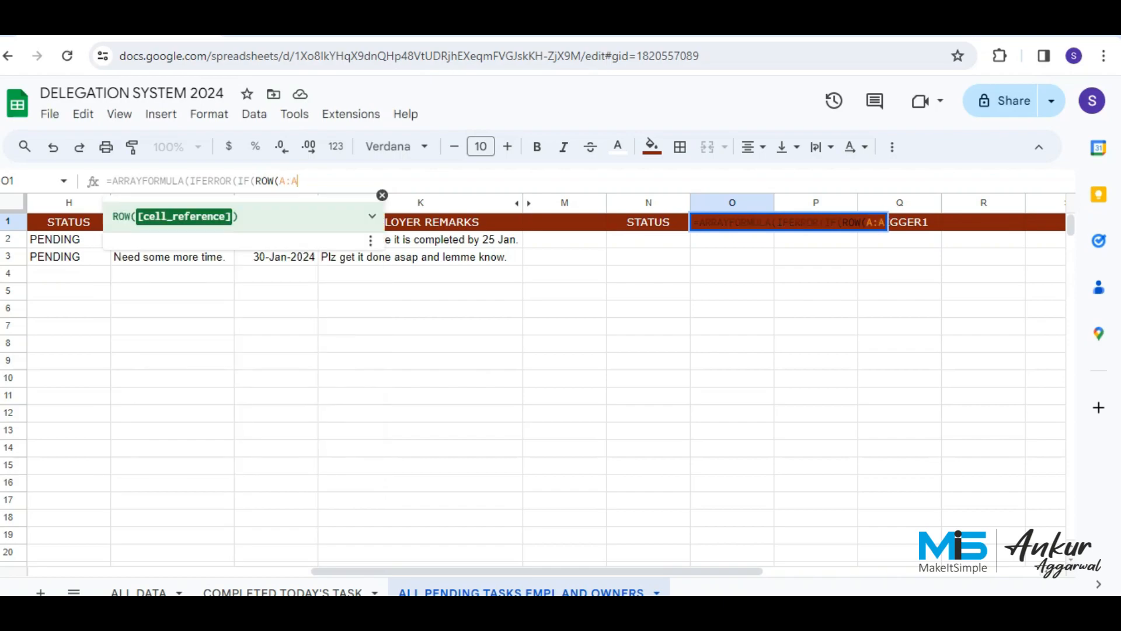
text()=)
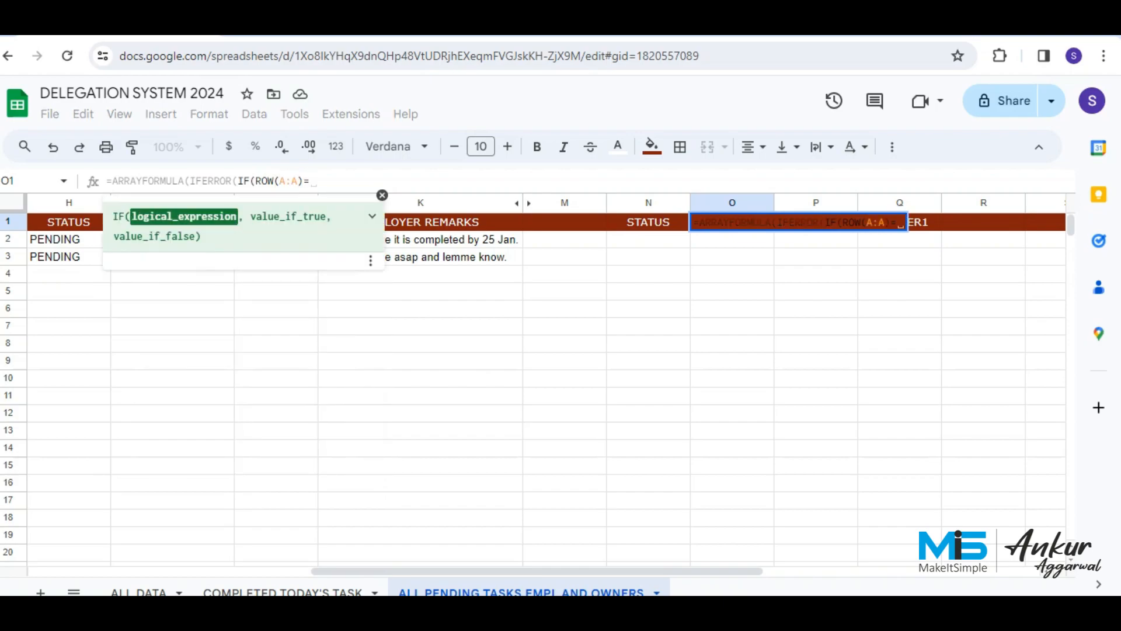
text(1,)
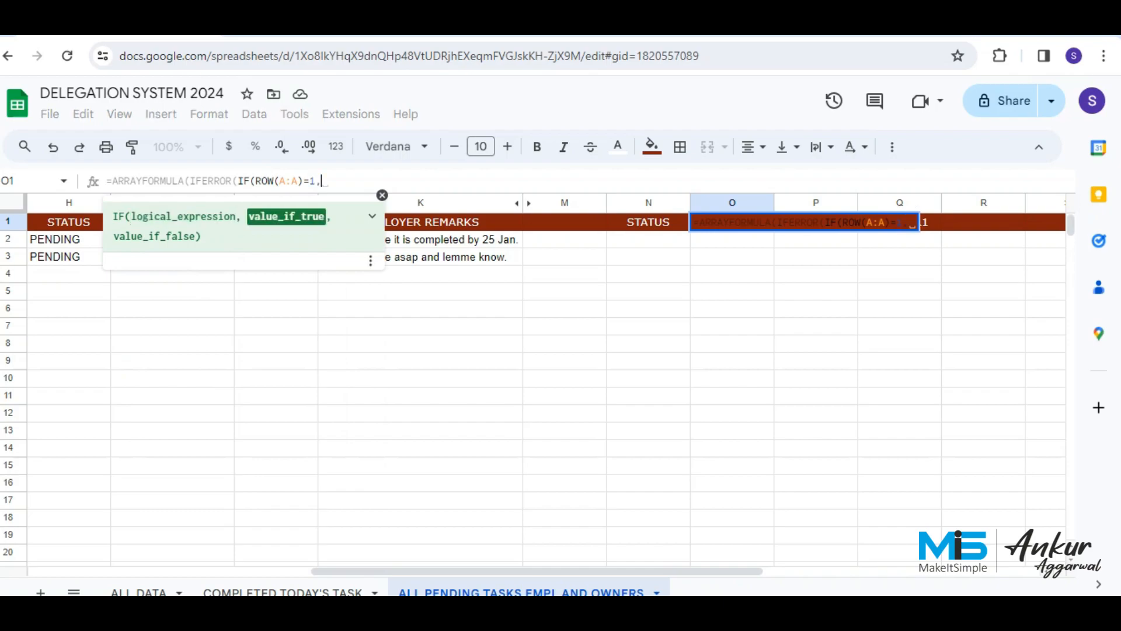
text("TRIGGER)
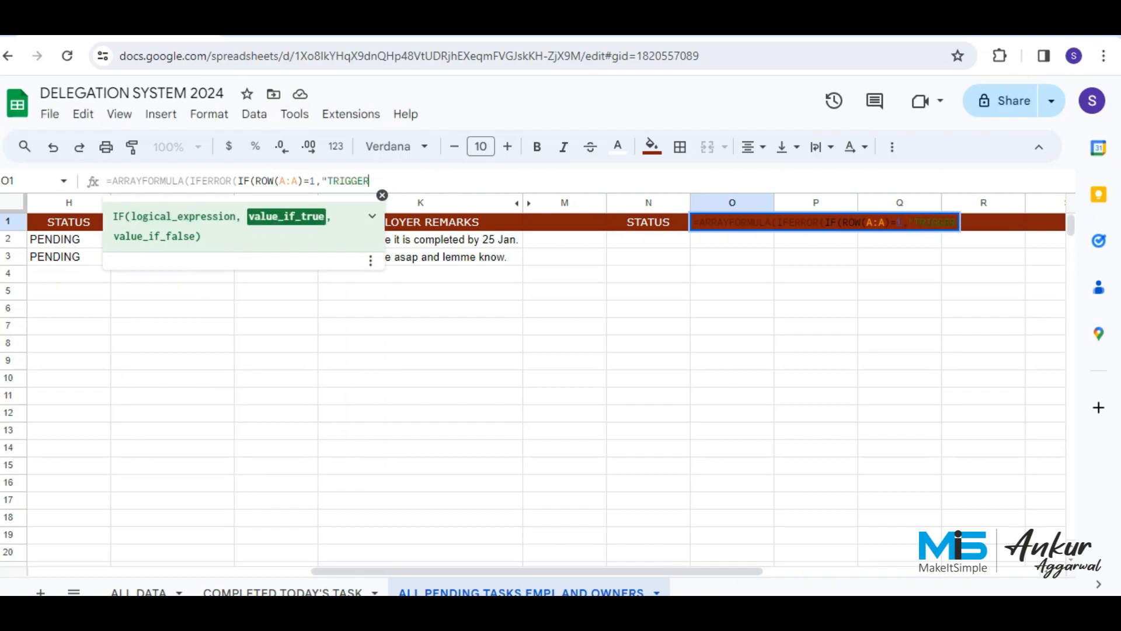
- Complete the O1 formula with a nested IF(A:A<>"","RUN","") so every filled task row gets RUN
text(",IF)
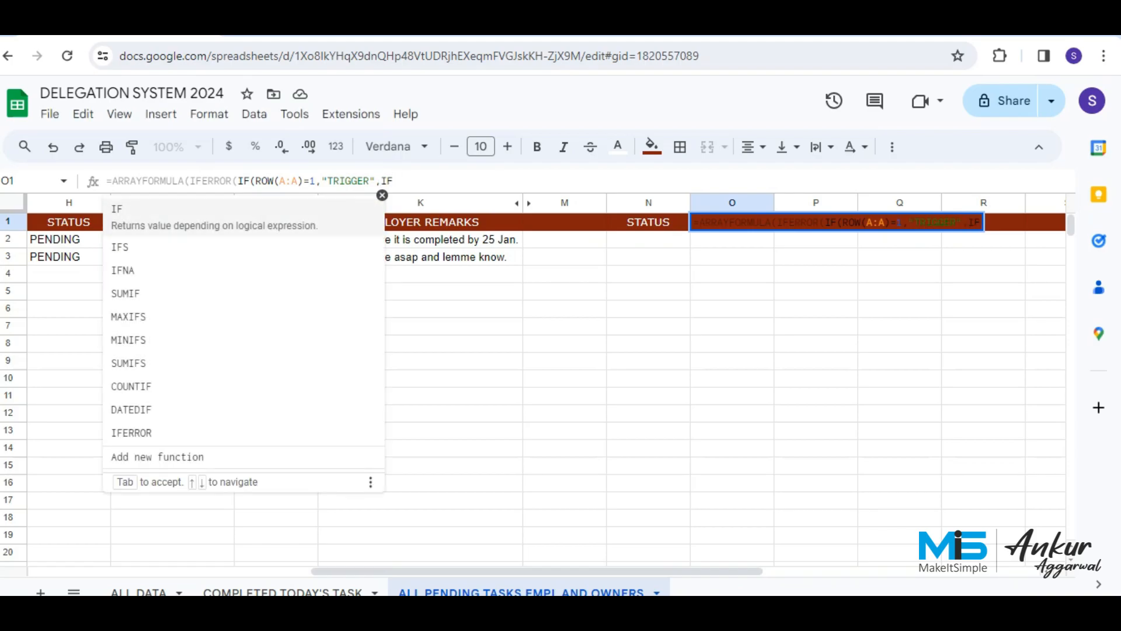
text((A)
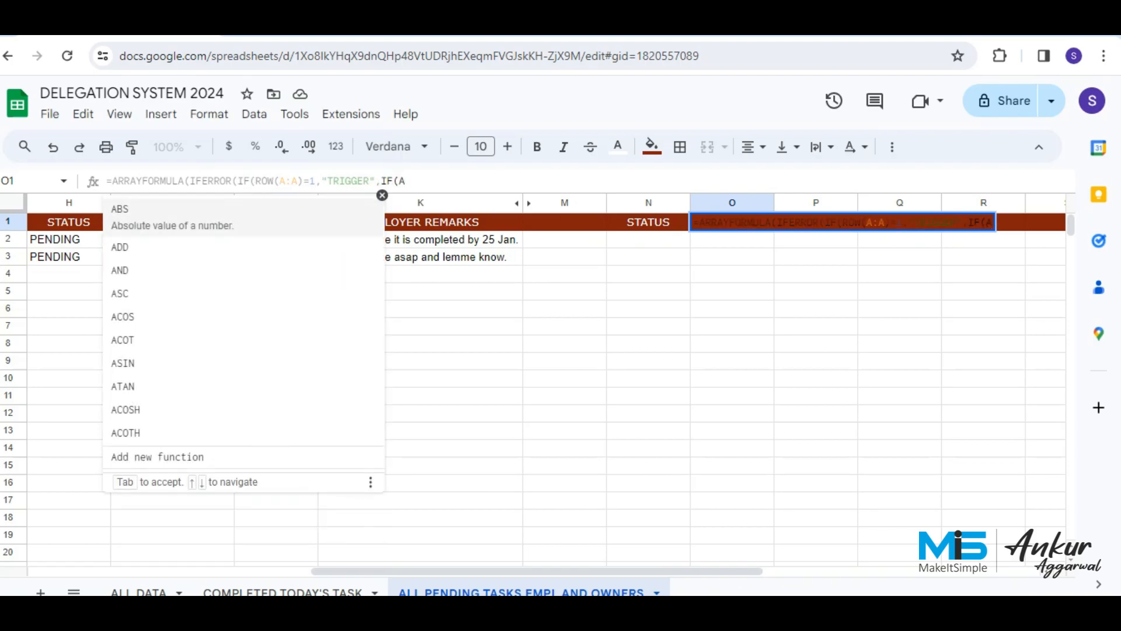
text(A:A)
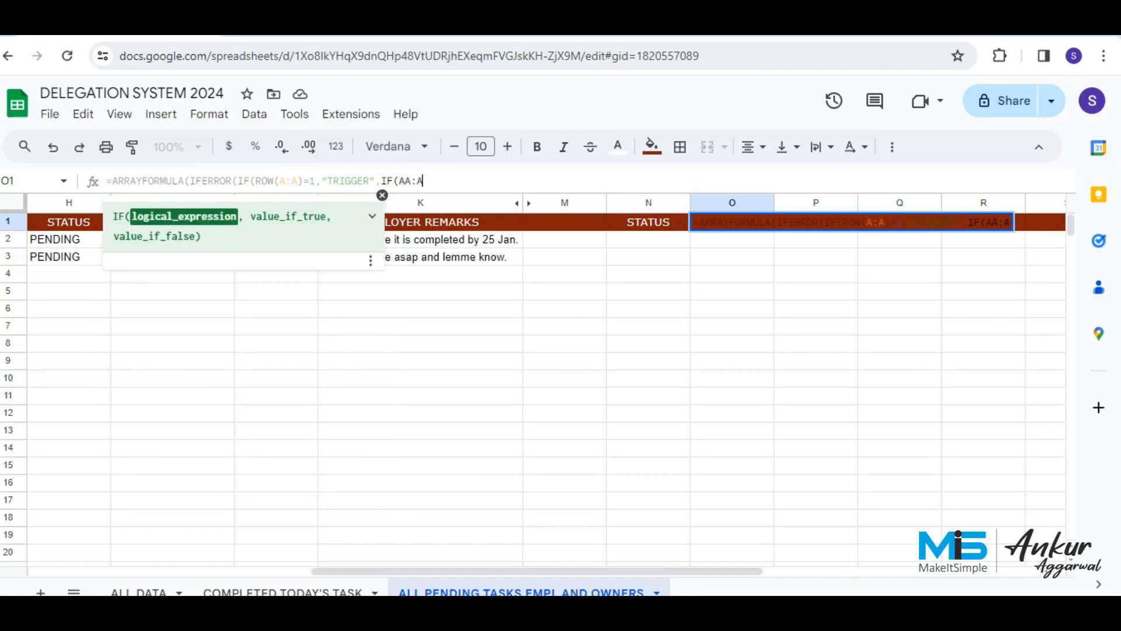
key(BackSpace)
key(BackSpace)
key(BackSpace)
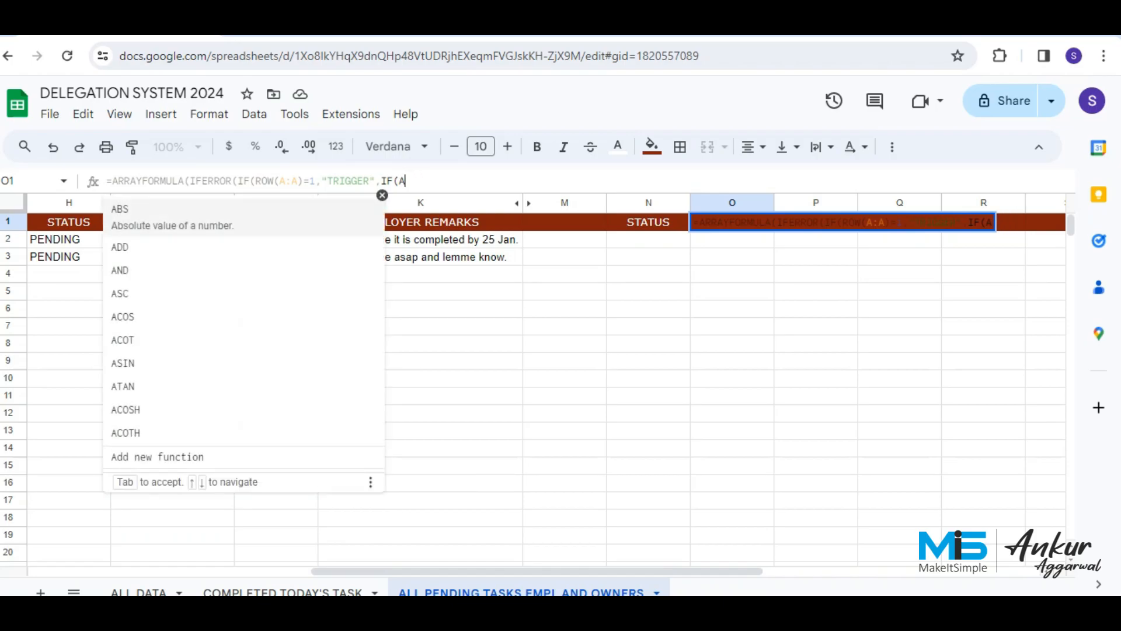
text(:A)
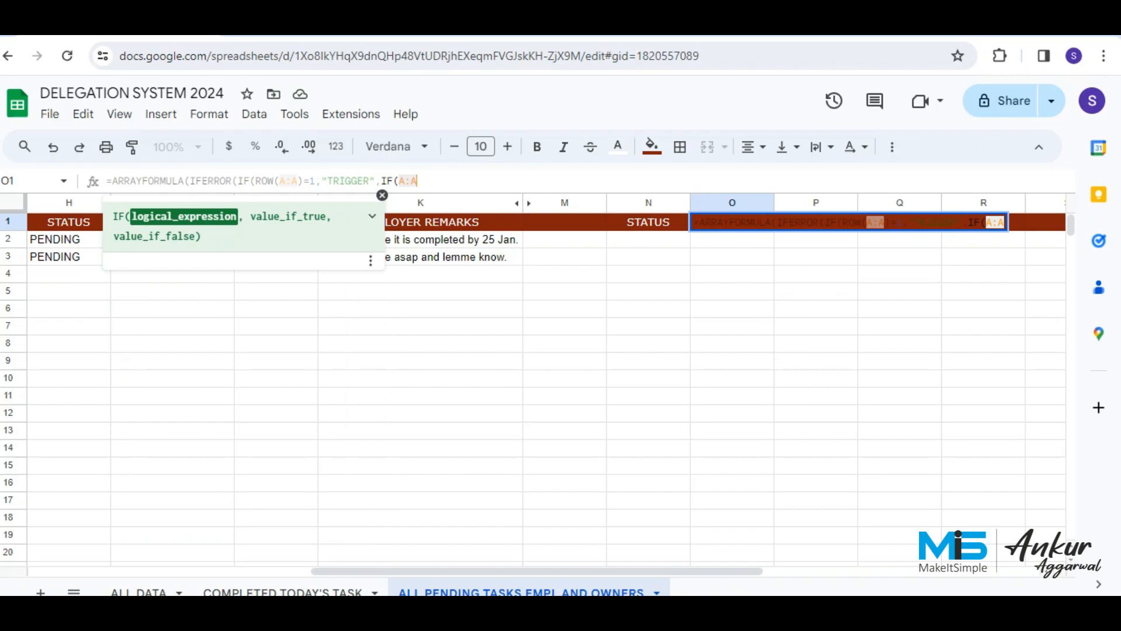
text(<>)
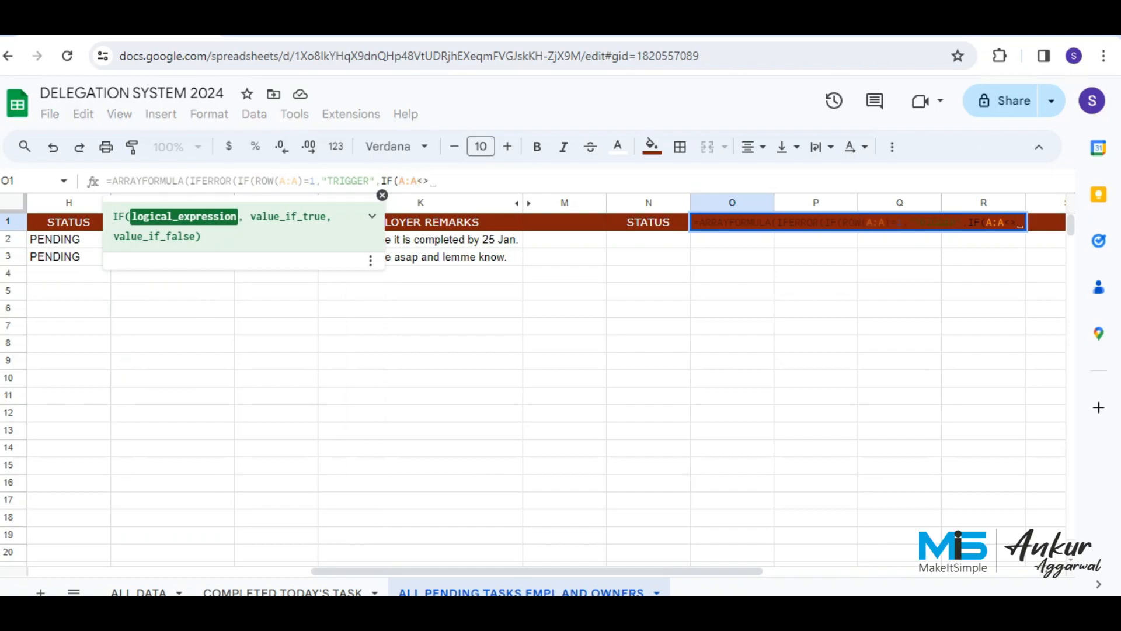
text("")
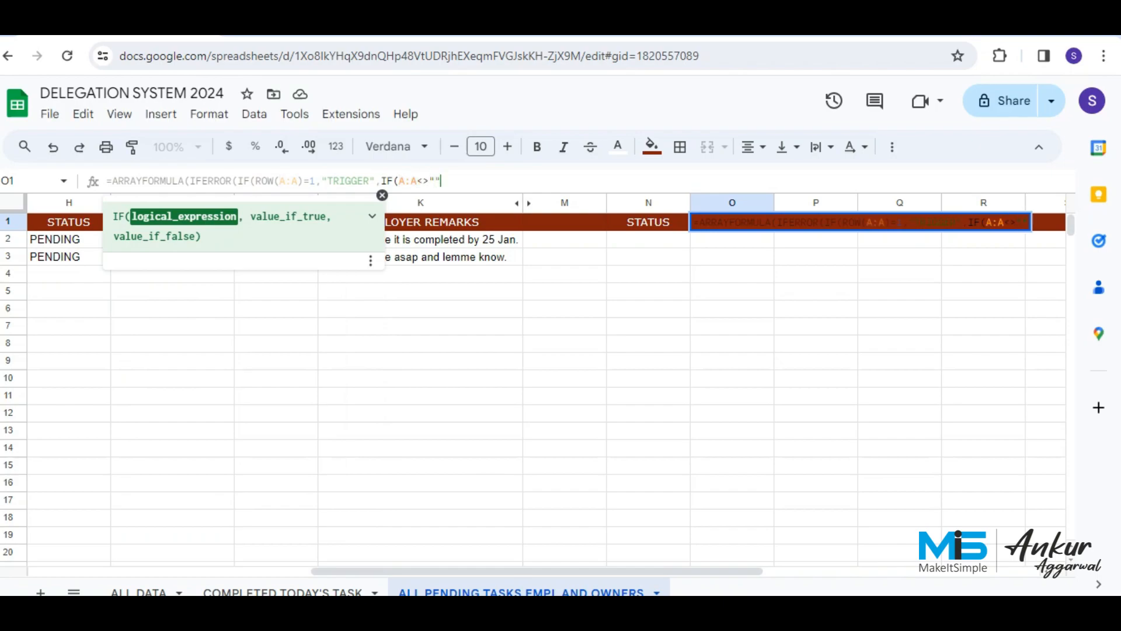
text(,"RU)
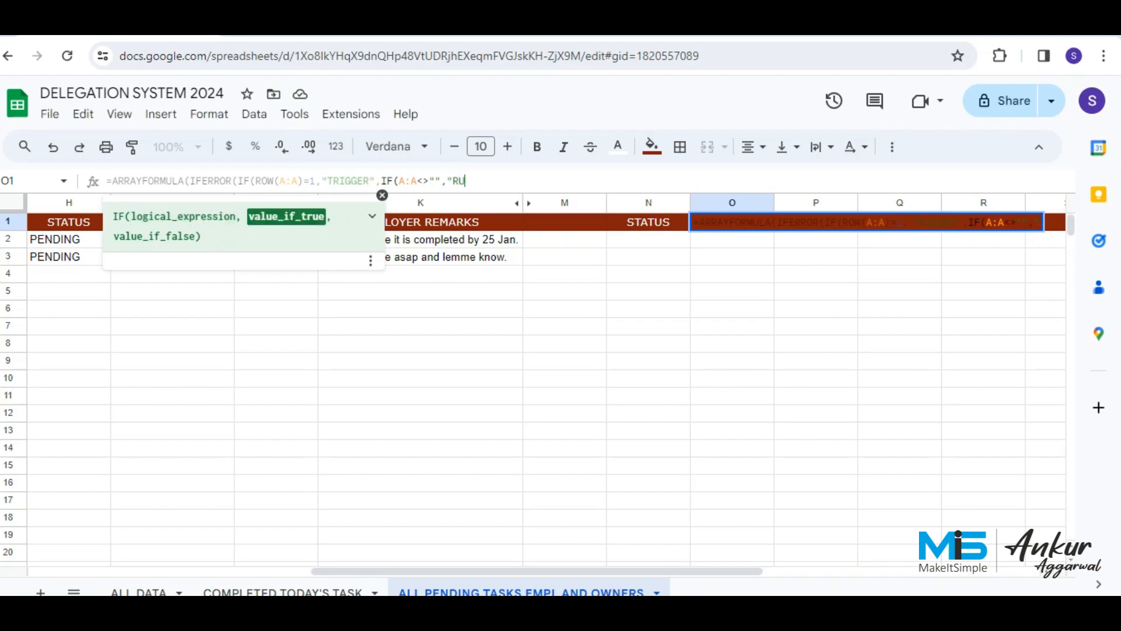
text(N",)
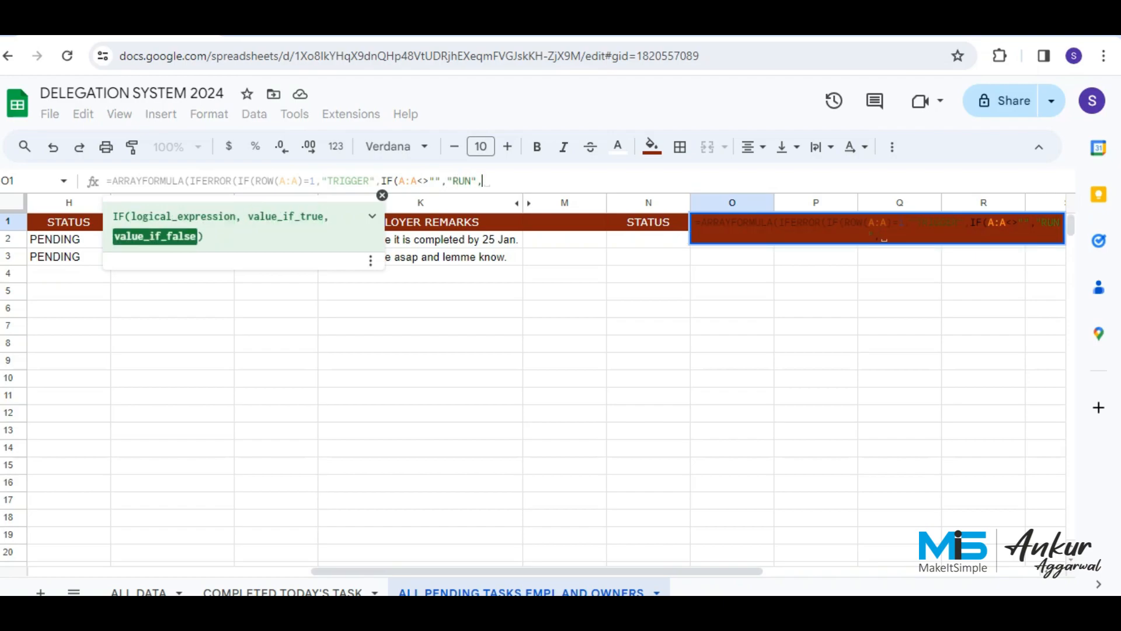
text("")
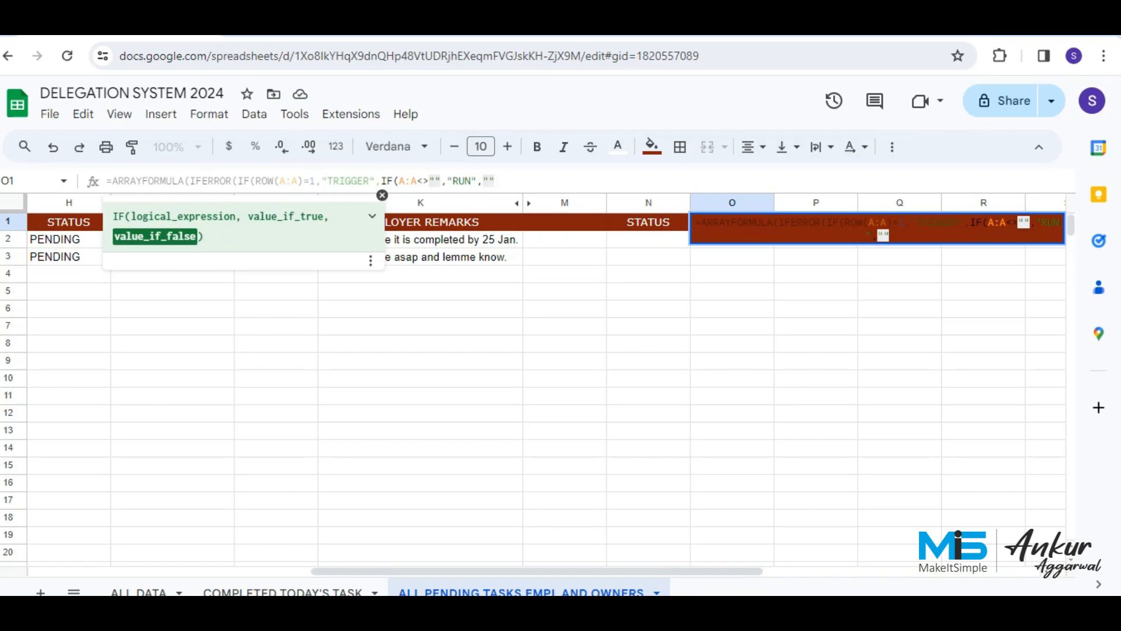
key(Return)
key(Up)
key(Down)
key(Down)
key(Up)
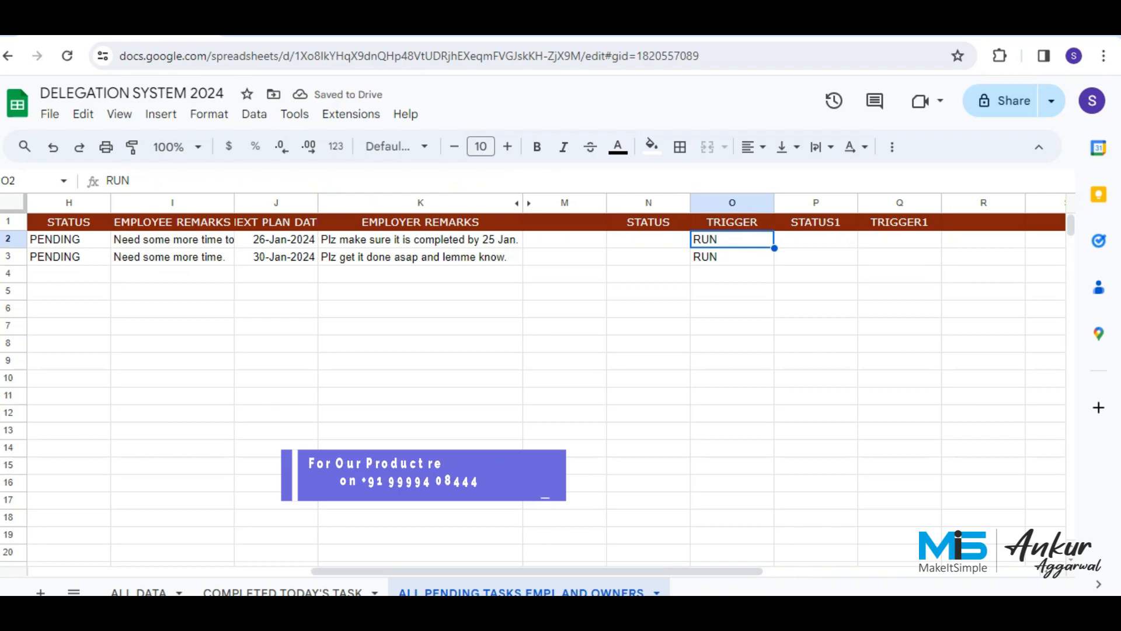
- Remove the STATUS1 and TRIGGER1 columns, P and Q, from the pending tasks sheet
drag(816, 203, 899, 202)
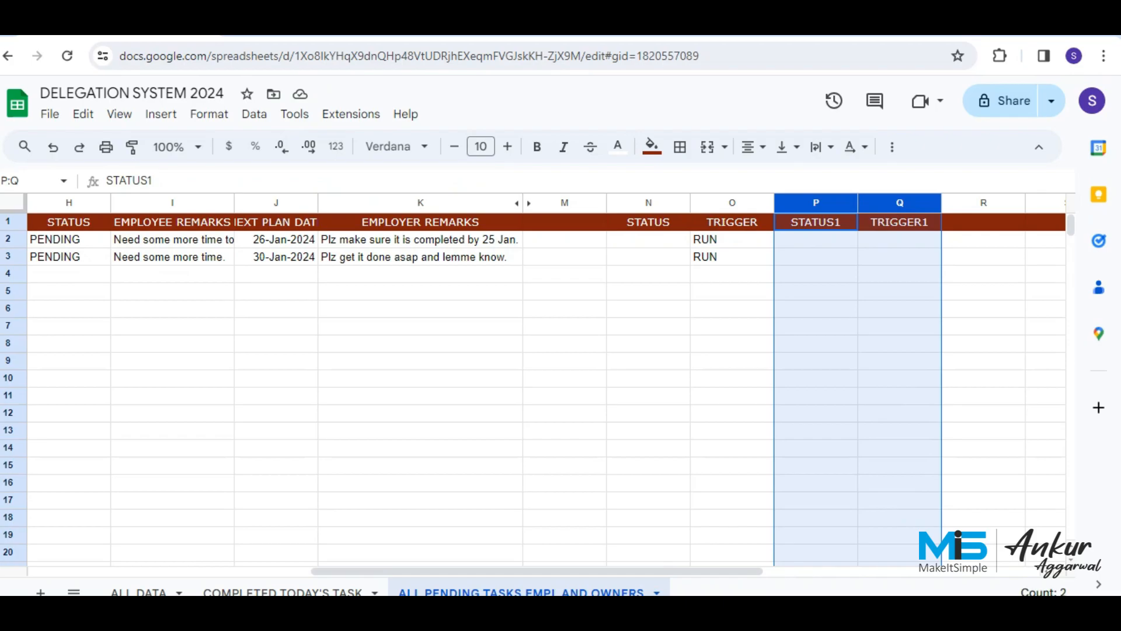
right_click(835, 202)
click(876, 333)
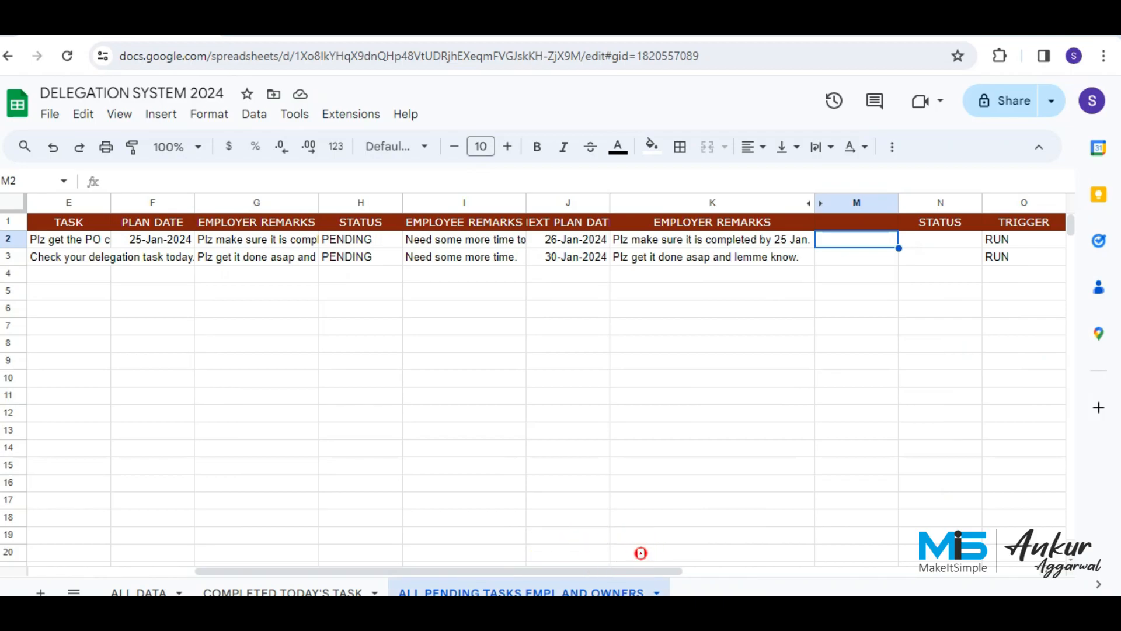
- Rename the pending tasks sheet as ALL PENDING TASKS OWNERS
double_click(522, 592)
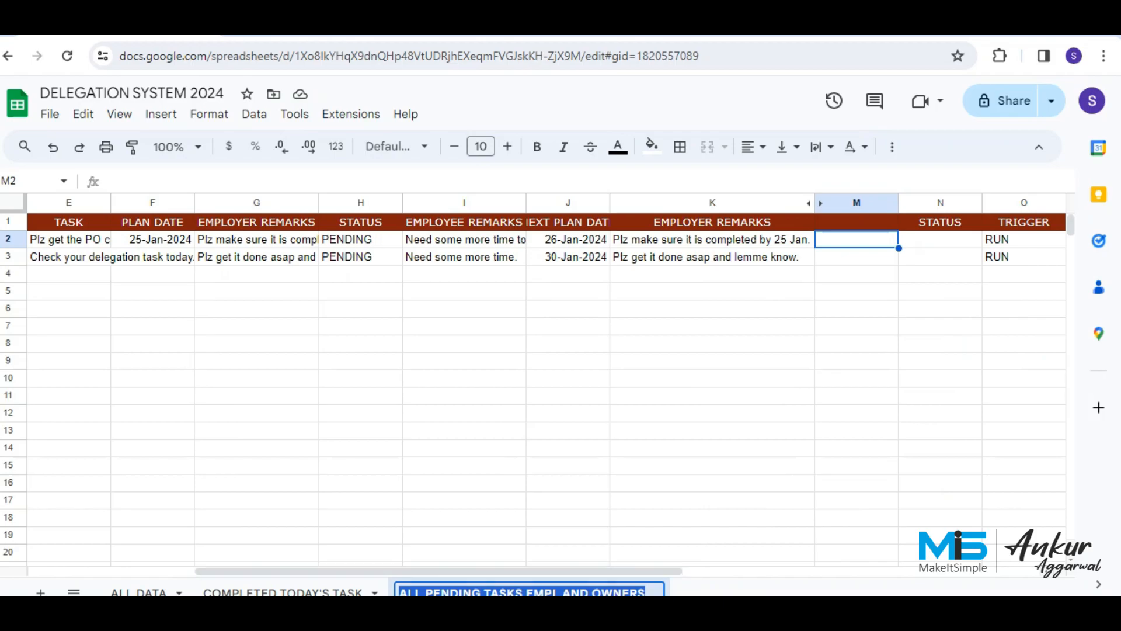
click(592, 592)
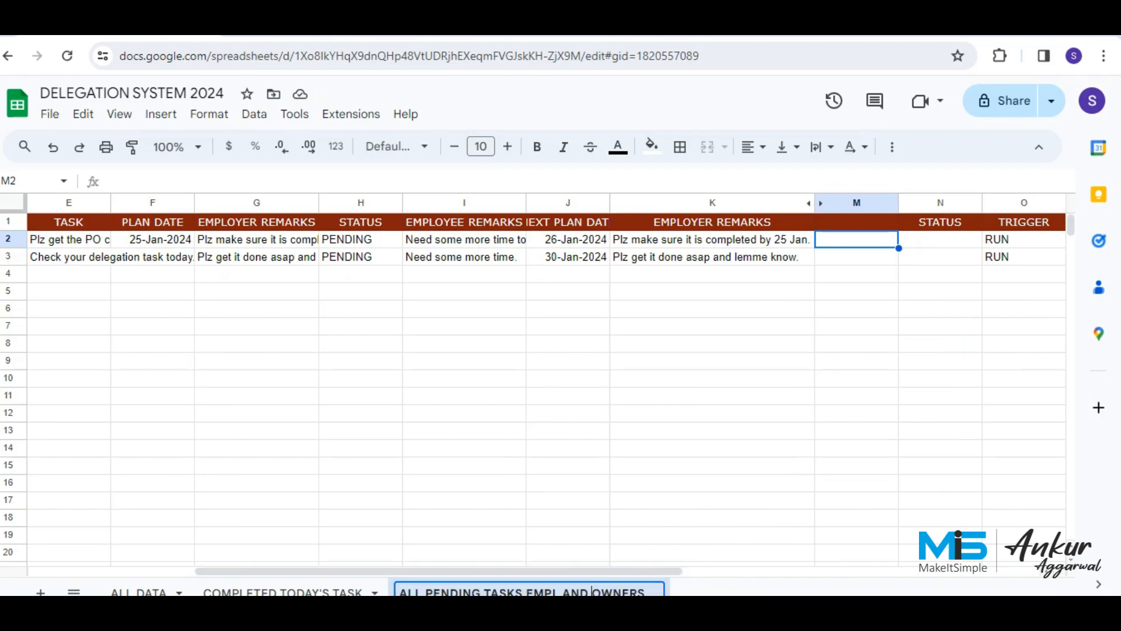
key(BackSpace)
key(BackSpace)
key(BackSpace)
key(BackSpace)
key(BackSpace)
key(BackSpace)
key(BackSpace)
key(BackSpace)
key(BackSpace)
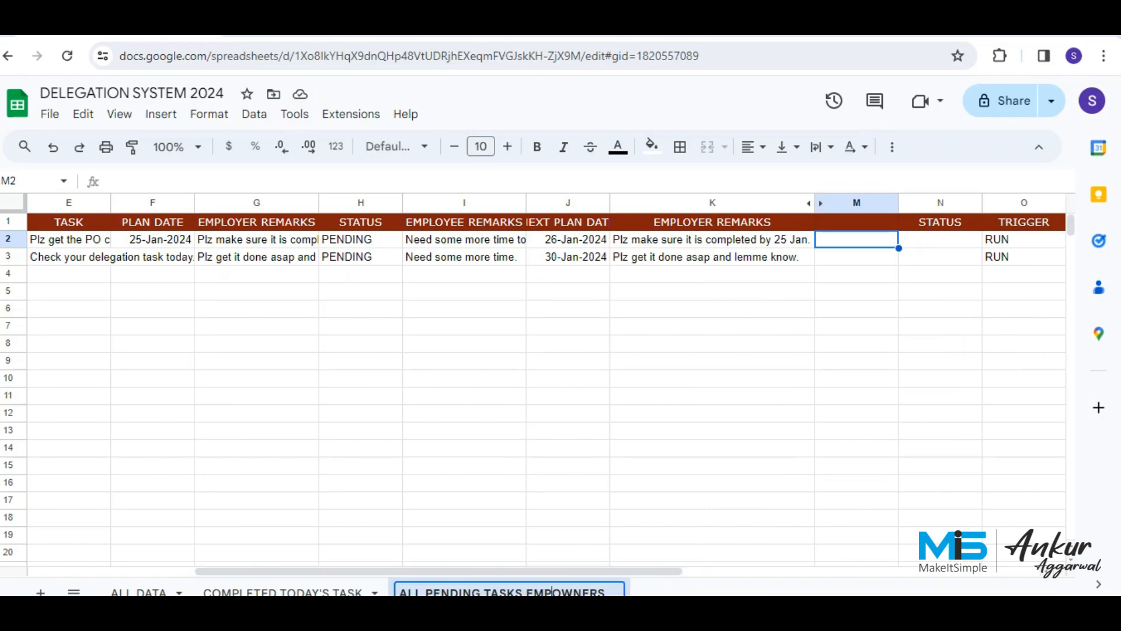
key(Return)
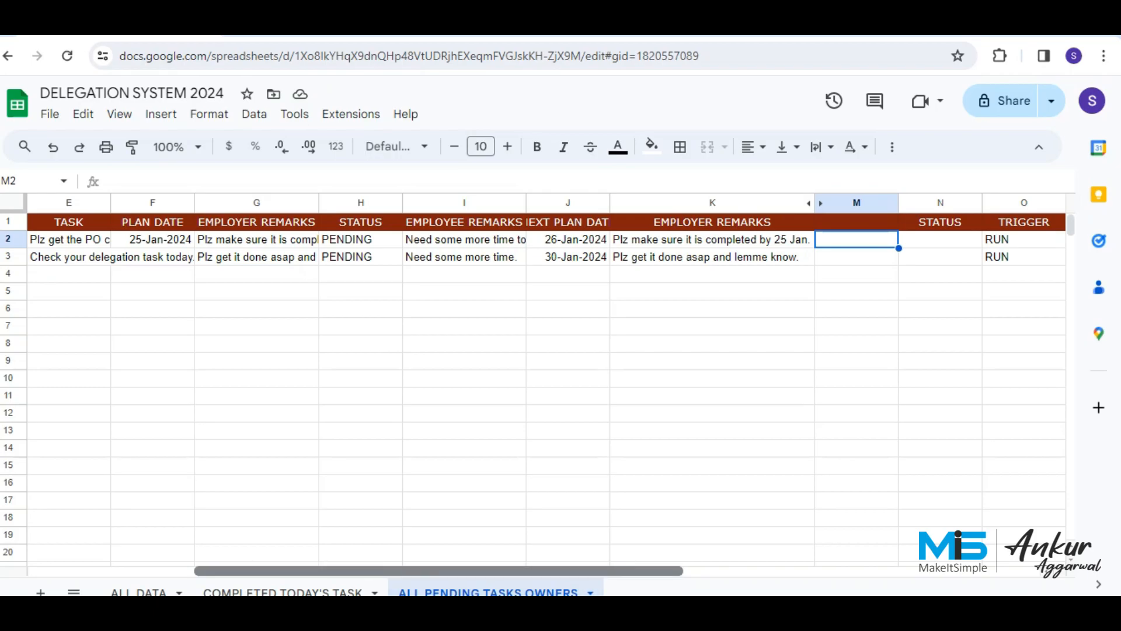
- Wrap the FILTER formula in A2 in a SORT function with sort column 3 and 0 as the ascending argument
drag(439, 570, 273, 570)
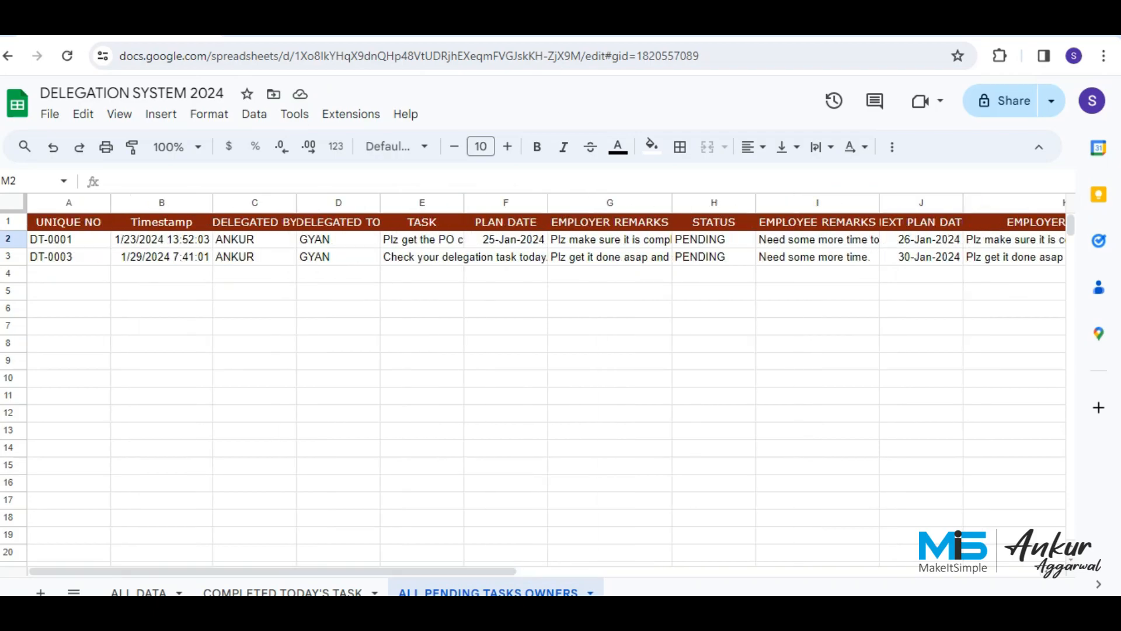
key(Home)
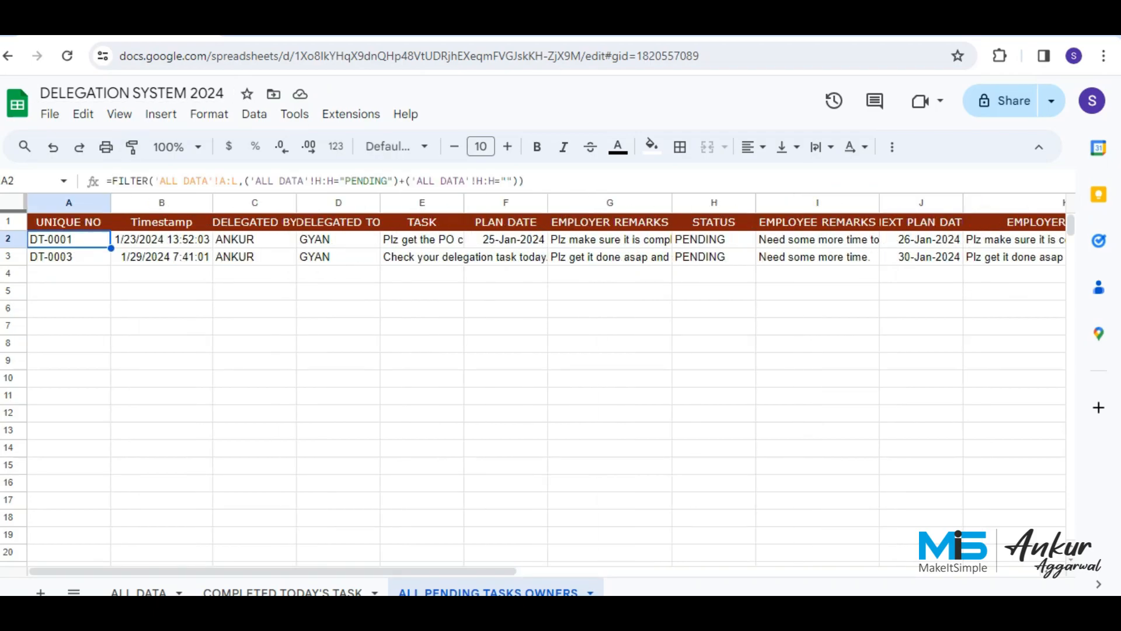
click(112, 181)
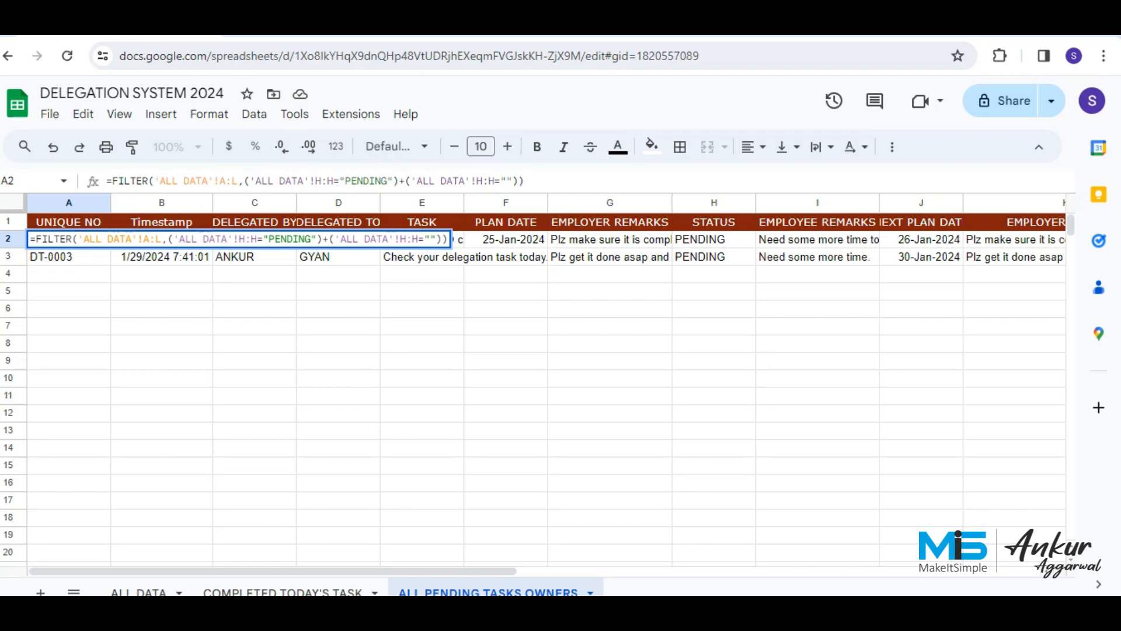
text(SORT()
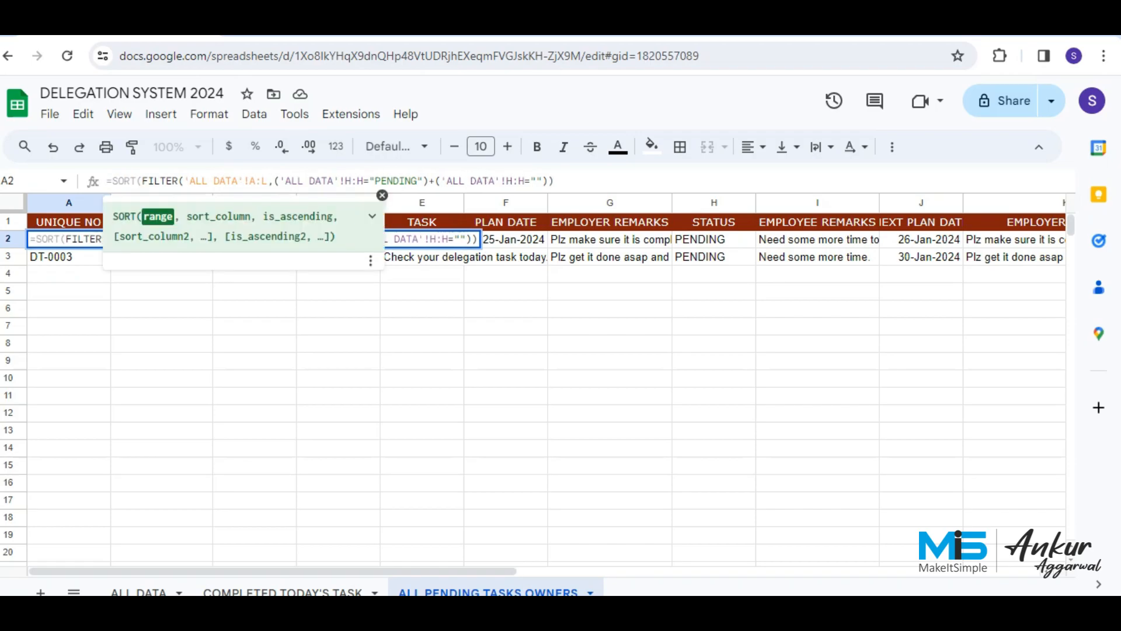
key(Right)
key(Right)
key(Right)
key(Right)
key(Right)
key(Right)
key(Right)
key(Right)
key(Right)
key(Right)
key(Right)
key(Right)
key(Right)
key(Right)
key(Right)
key(Right)
key(Right)
key(Right)
key(Right)
key(Right)
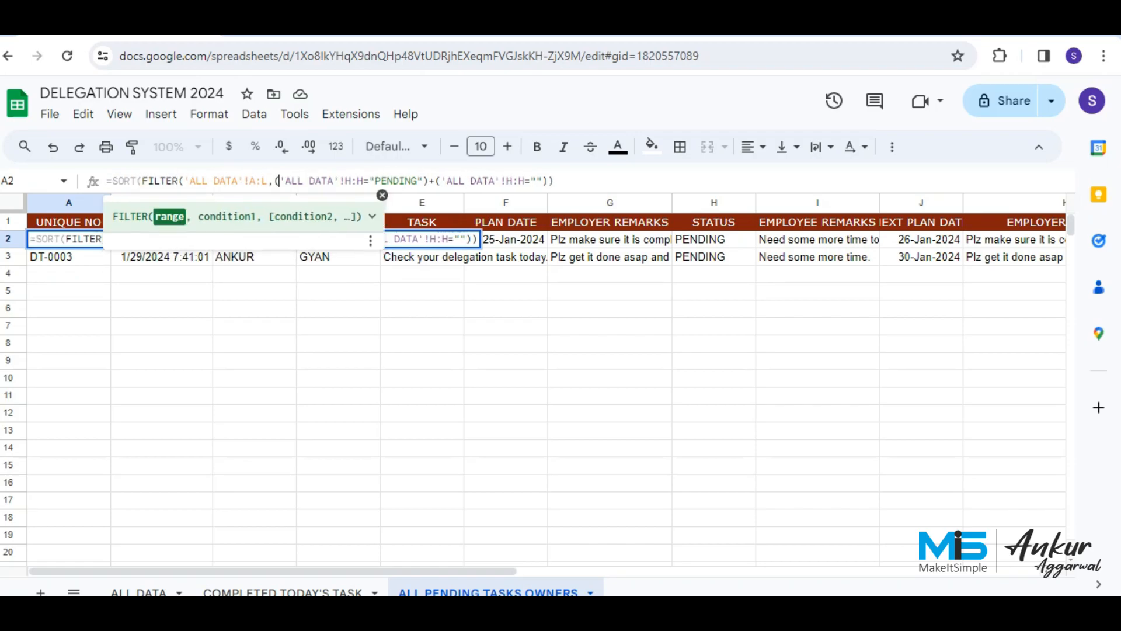
key(End)
text(,3,)
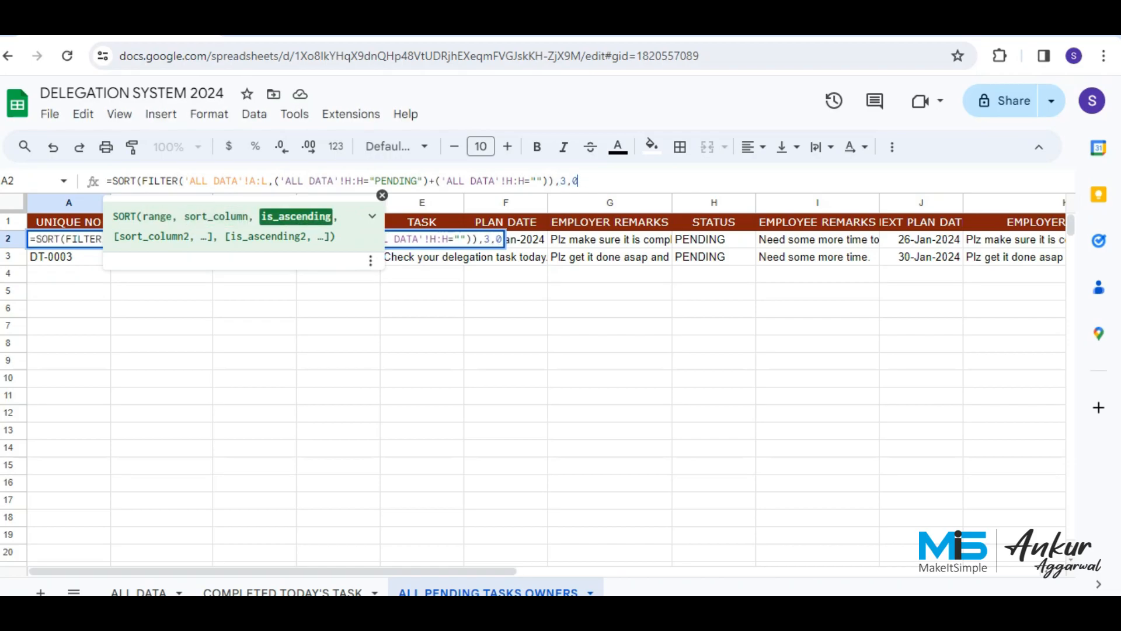
key(Return)
key(Up)
key(Down)
key(Up)
key(Right)
key(Right)
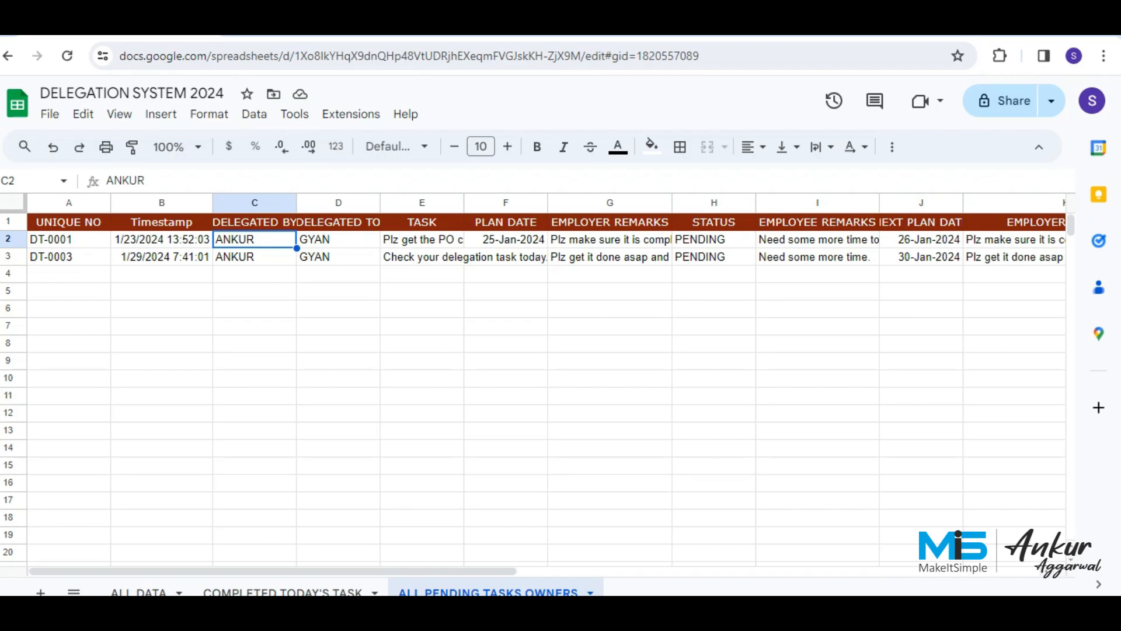
- Add a new sheet to the workbook and name it TB CONTENT
click(41, 592)
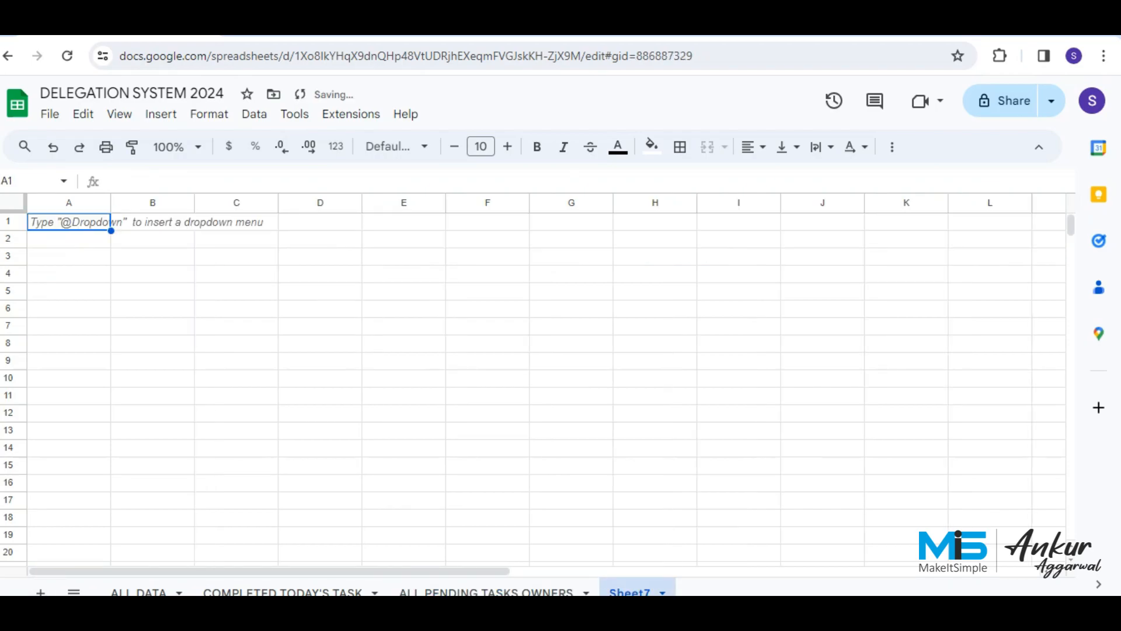
double_click(630, 592)
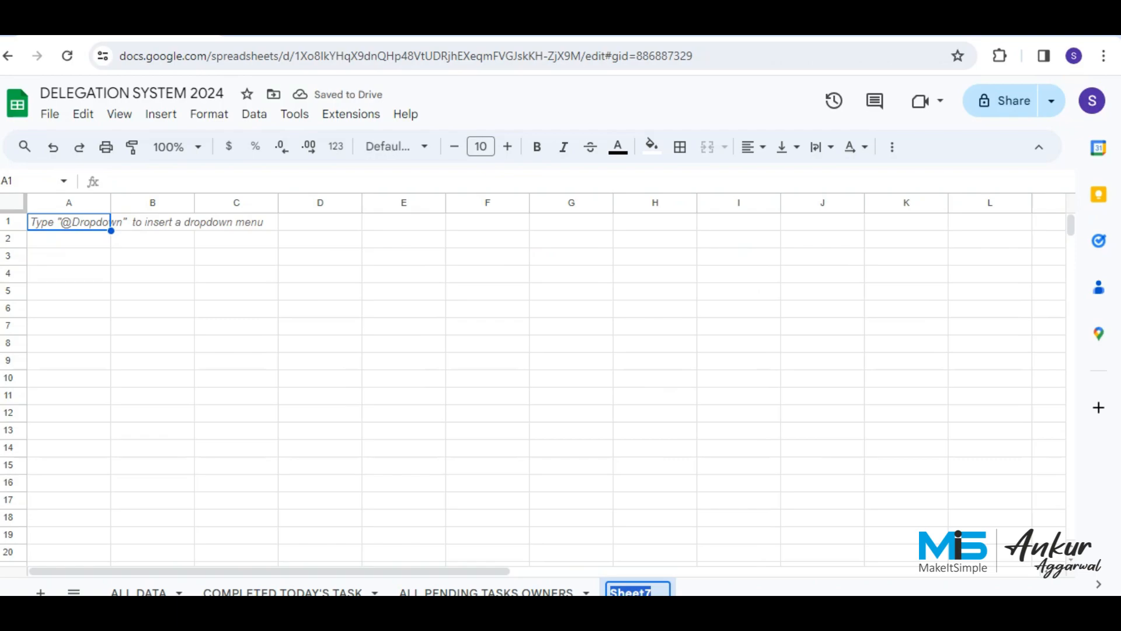
text(TSN)
key(BackSpace)
key(BackSpace)
text(B O)
text(ONTENT)
key(Return)
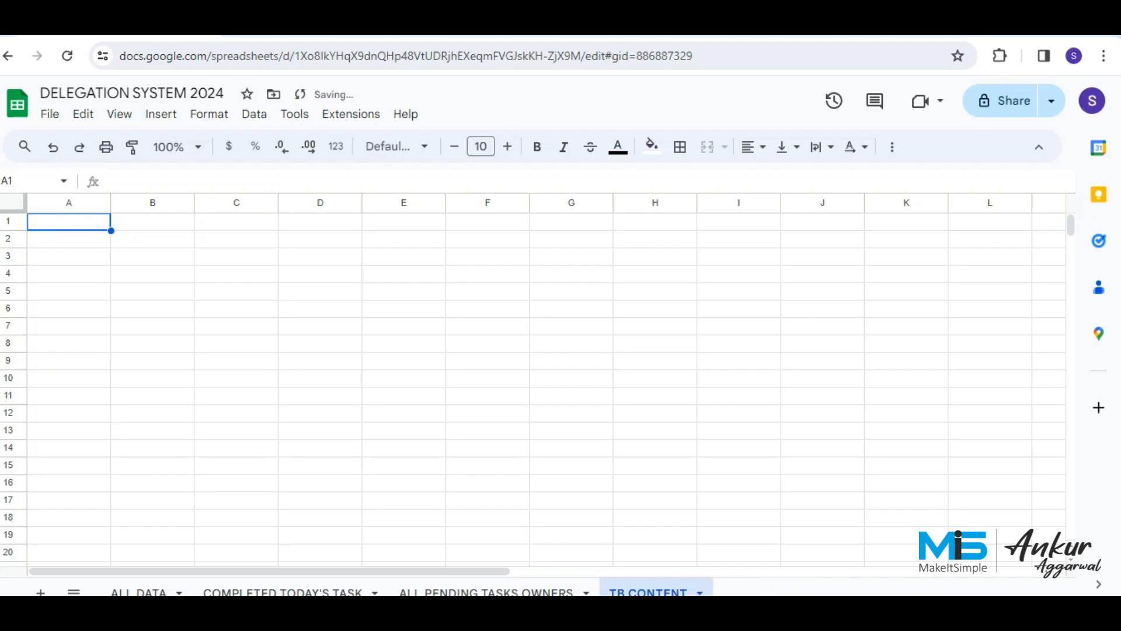
- Look at the ALL PENDING TASKS OWNERS sheet and return to the TB CONTENT sheet
click(485, 592)
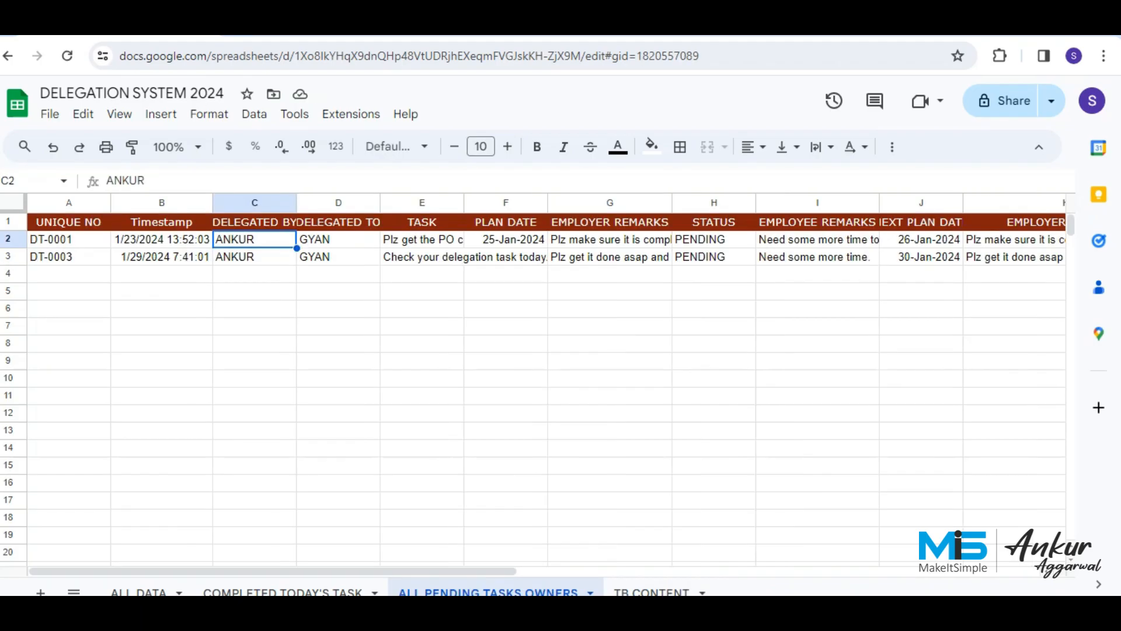
click(651, 592)
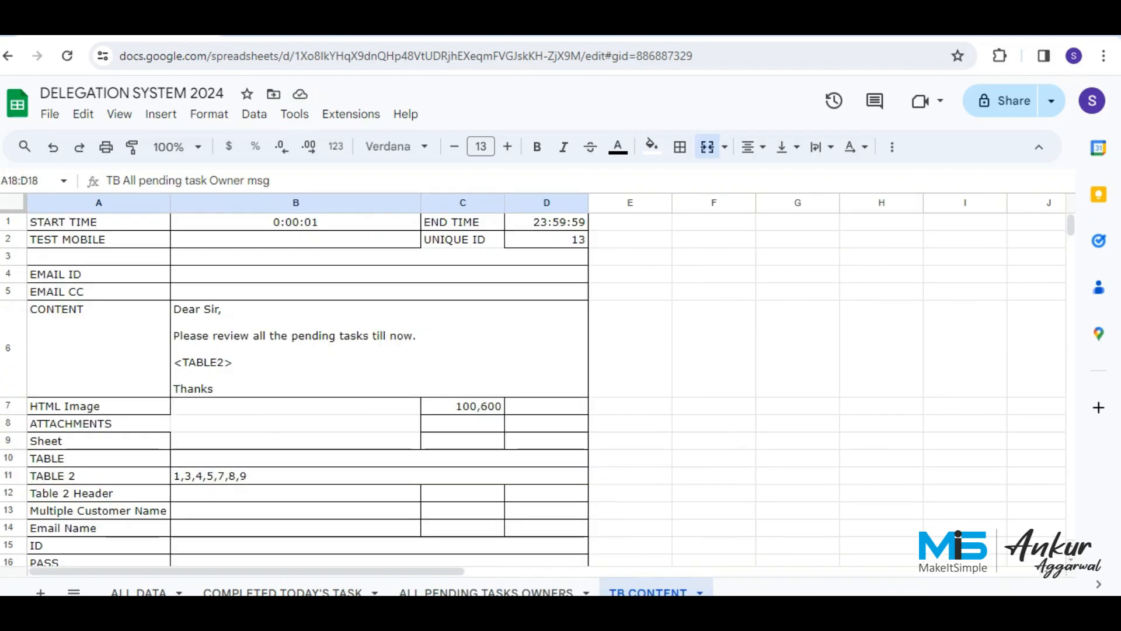